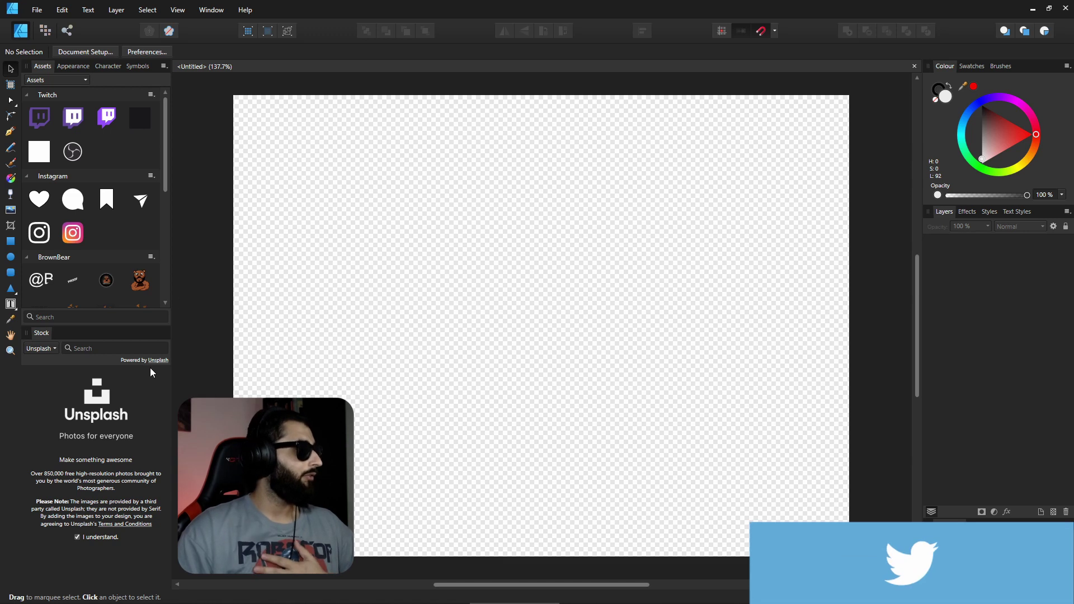
Re-dock the Stock panel lower, beneath the Assets panel.
left_click_drag(34, 334, 21, 560)
Show the Stock panel and search 'frog' in Pixabay, limited to vector images.
left_click(184, 13)
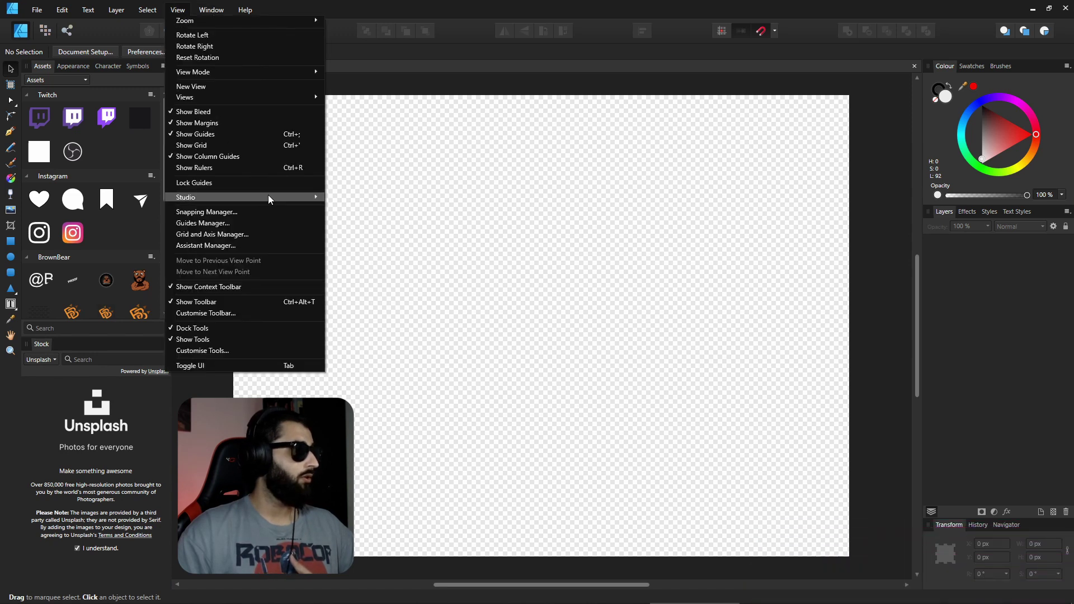
mouse_move(267, 195)
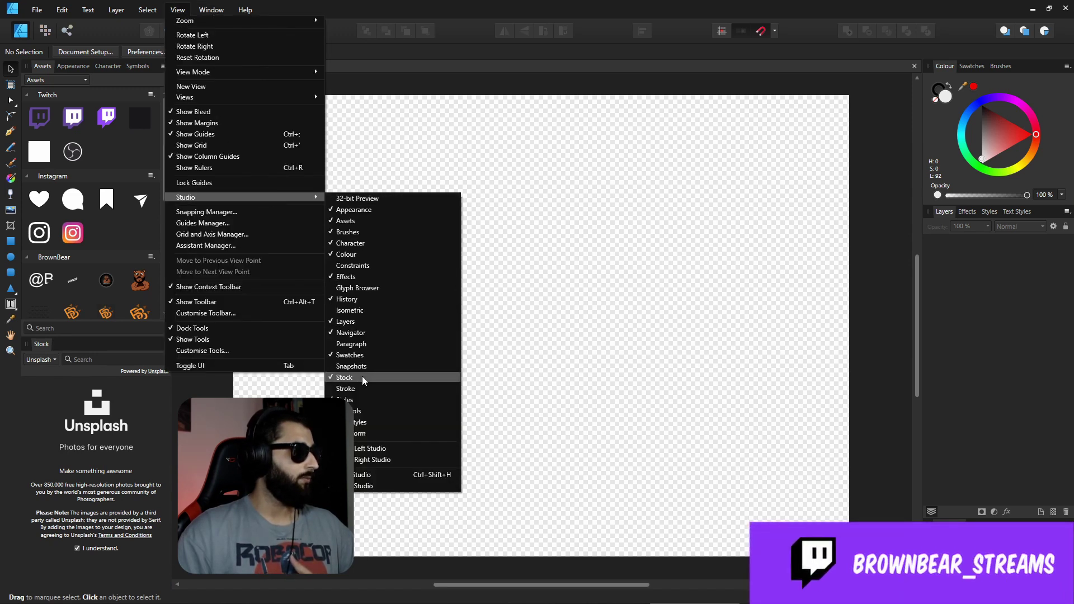
left_click(90, 359)
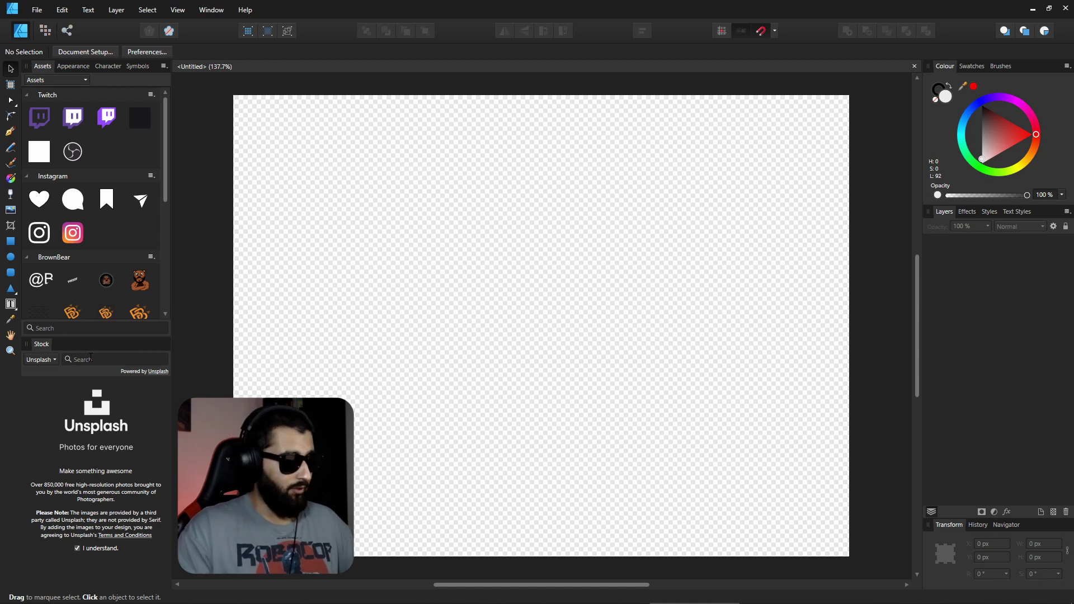
type("frog")
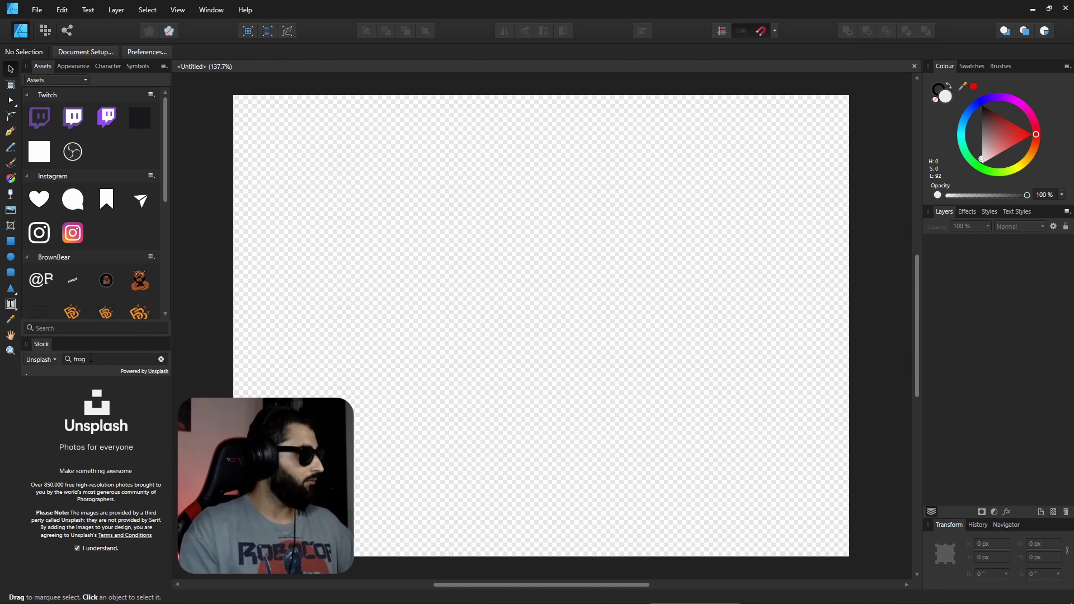
scroll(115, 434, "down", 1)
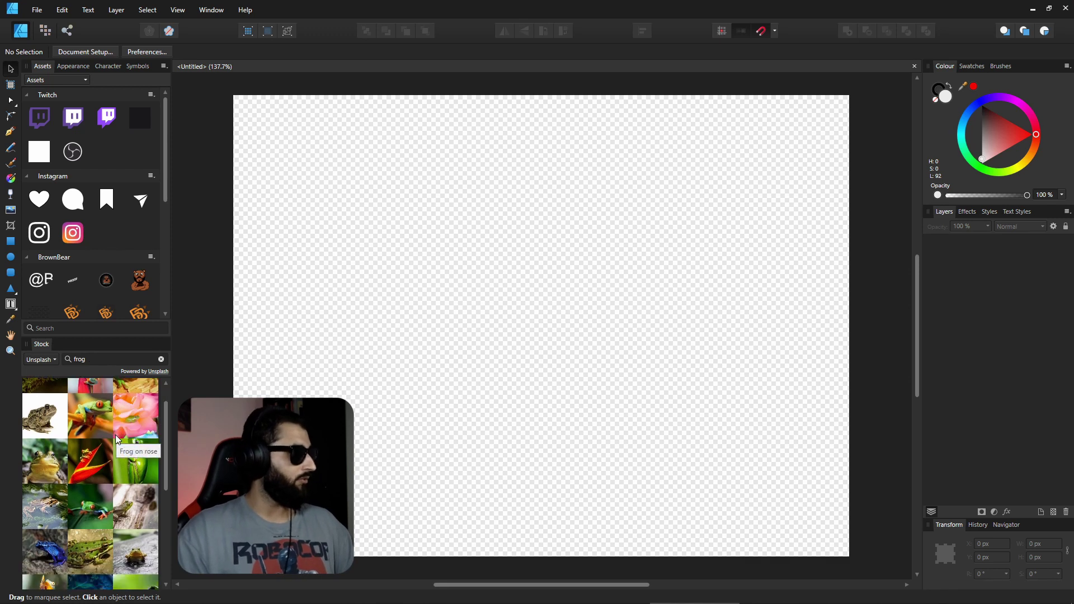
scroll(115, 435, "down", 2)
left_click(56, 360)
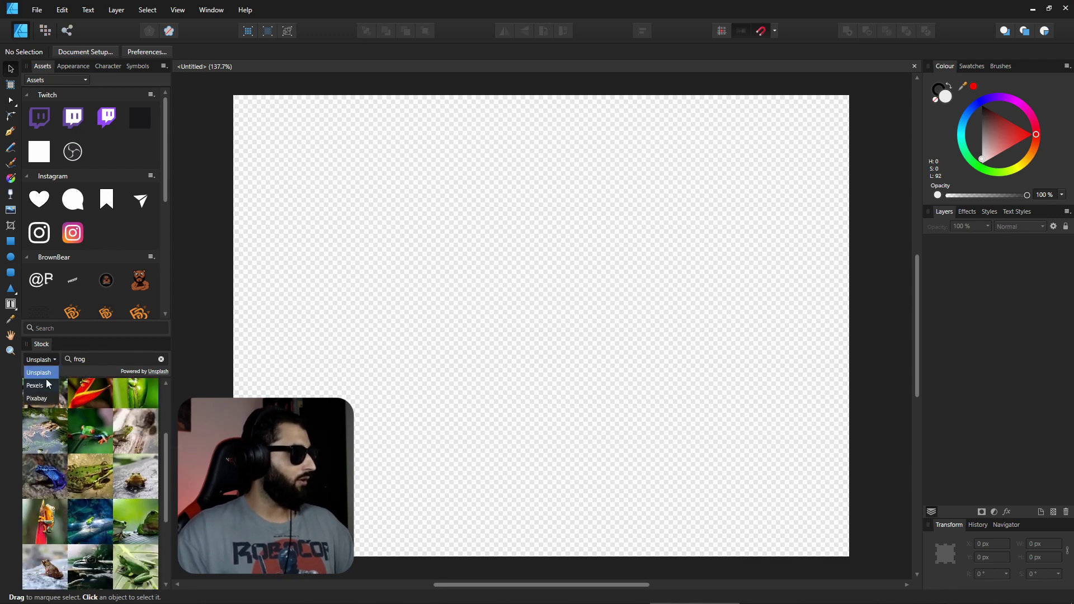
left_click(42, 397)
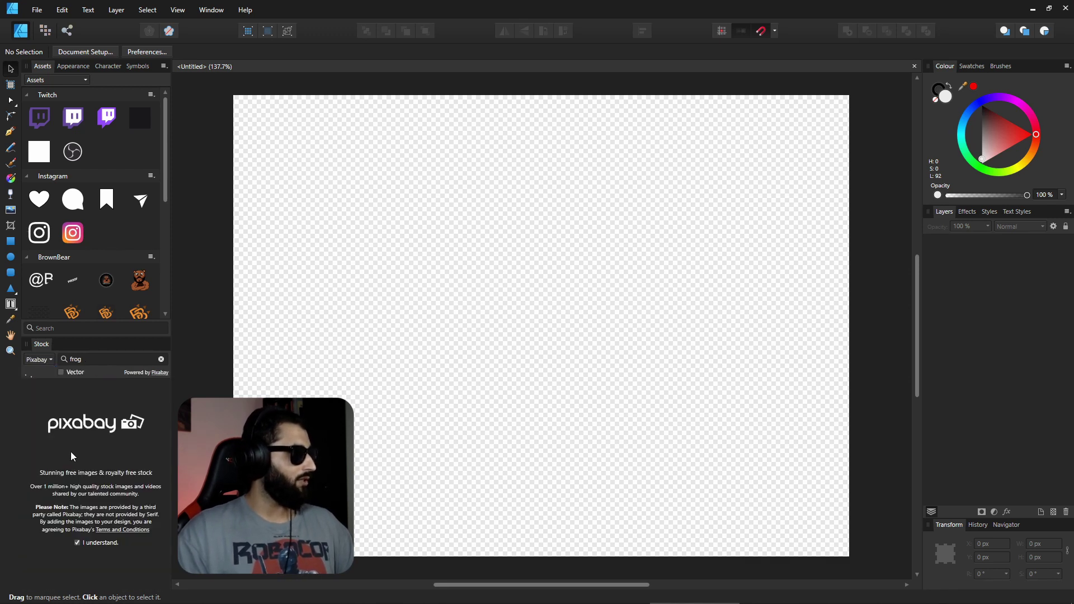
left_click(61, 372)
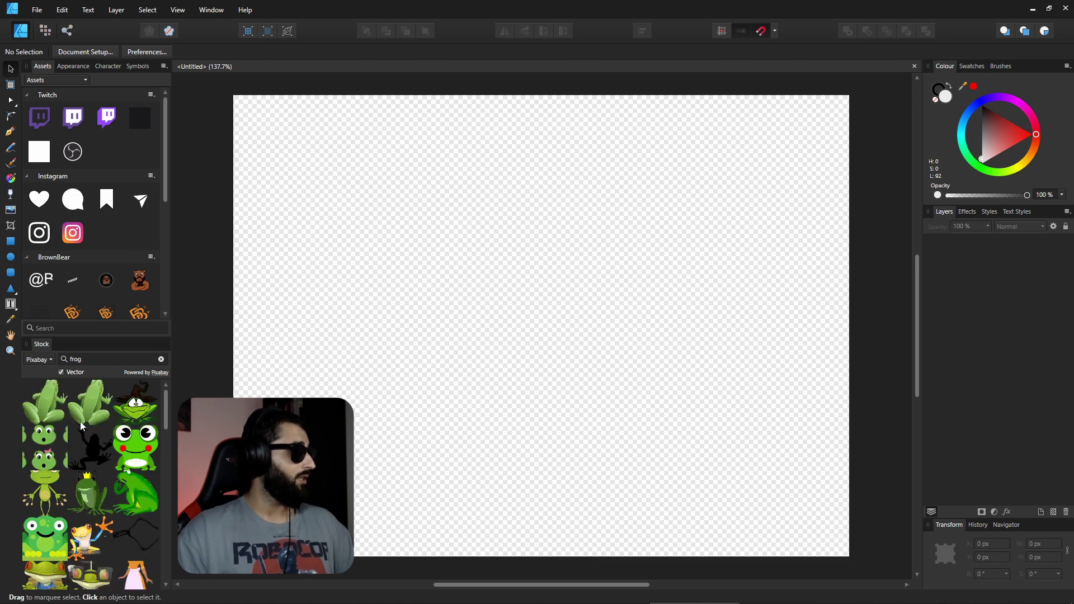
Drop the second frog result onto the canvas, enlarge it and centre it.
left_click_drag(96, 403, 585, 308)
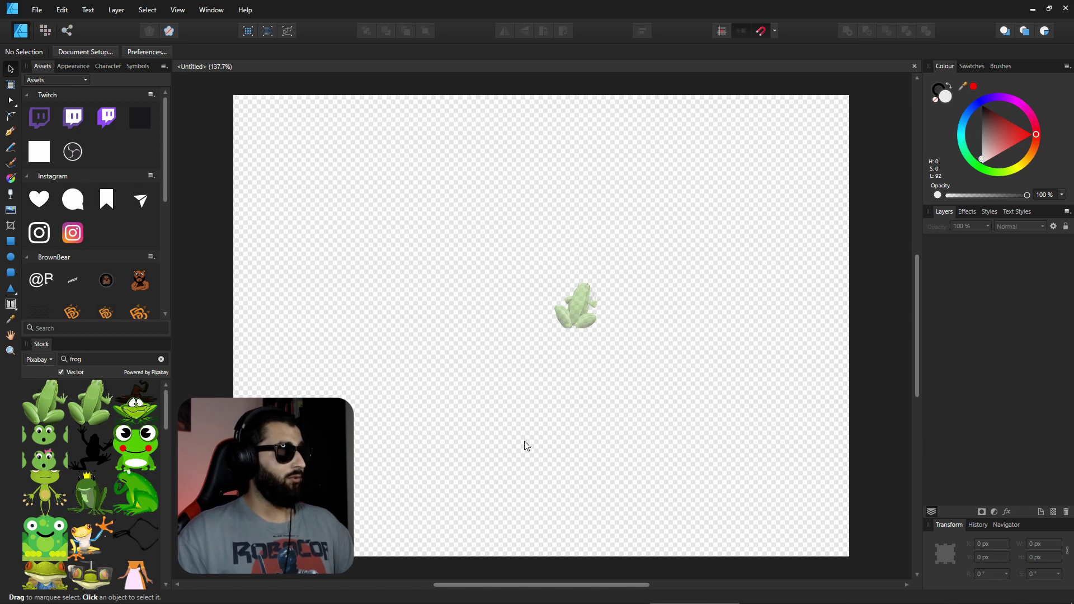
left_click_drag(692, 418, 807, 541)
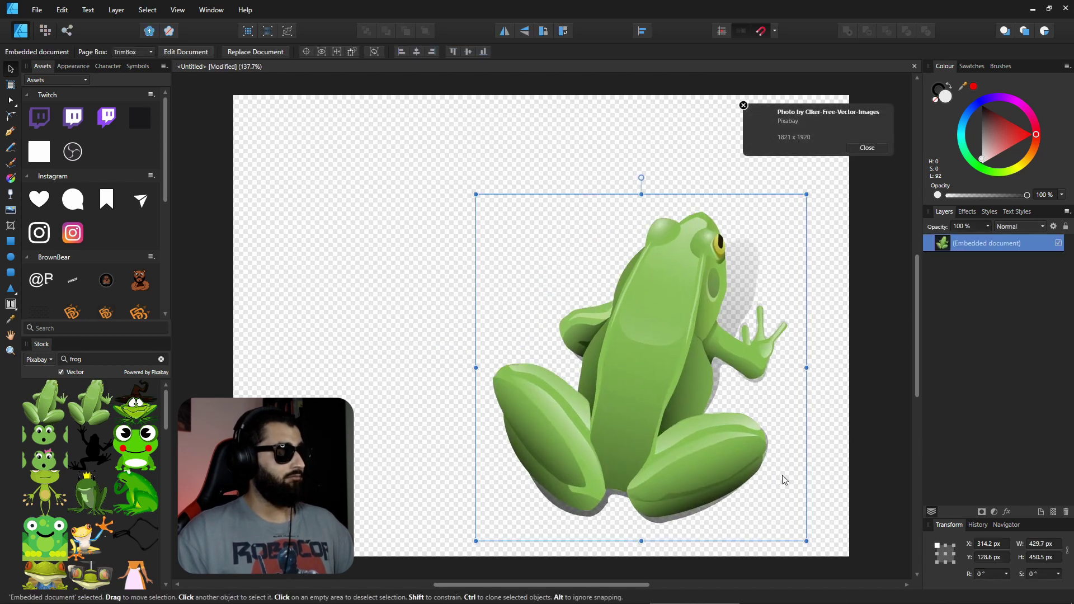
left_click_drag(674, 387, 583, 331)
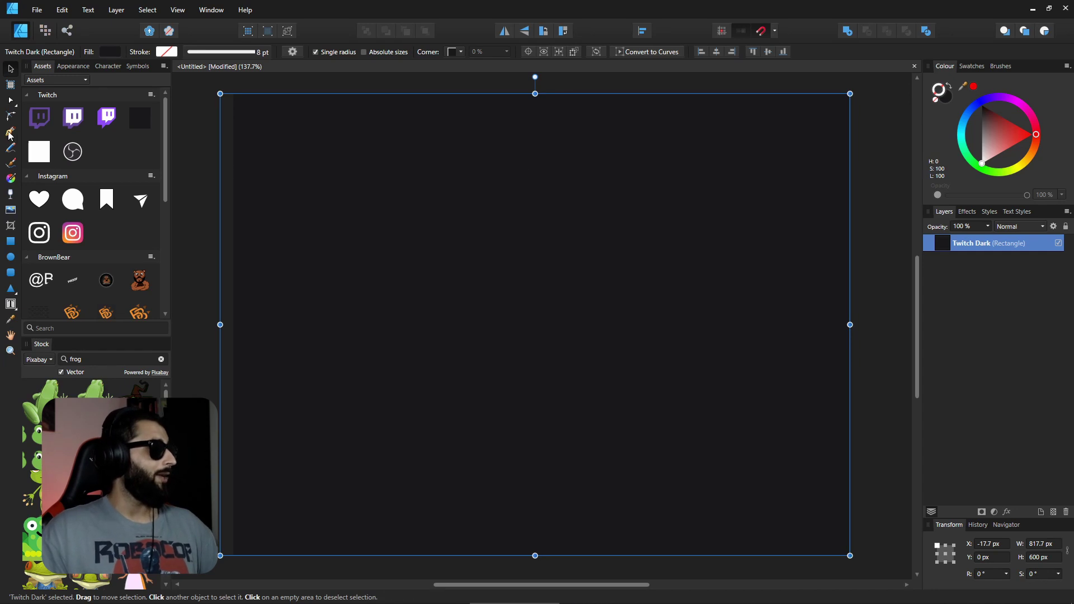
Pen-draw a curve across the top, down the right side and along the bottom.
key("p")
left_click(336, 314)
left_click_drag(482, 161, 613, 177)
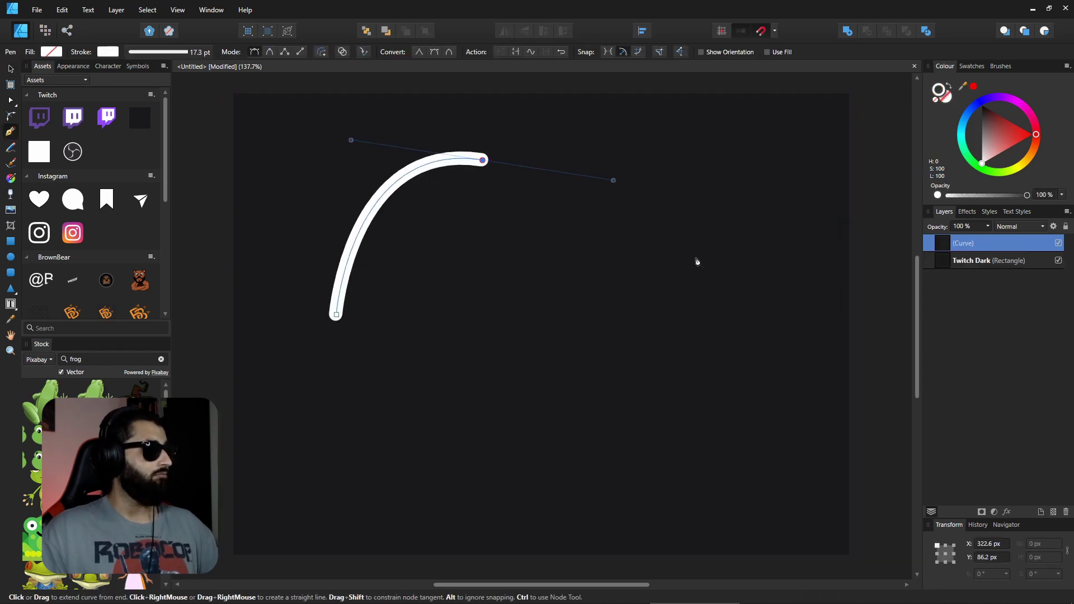
left_click_drag(704, 271, 706, 371)
mouse_move(611, 432)
left_mouse_down()
mouse_move(471, 453)
mouse_move(372, 556)
mouse_move(297, 553)
left_mouse_up()
left_click(190, 51)
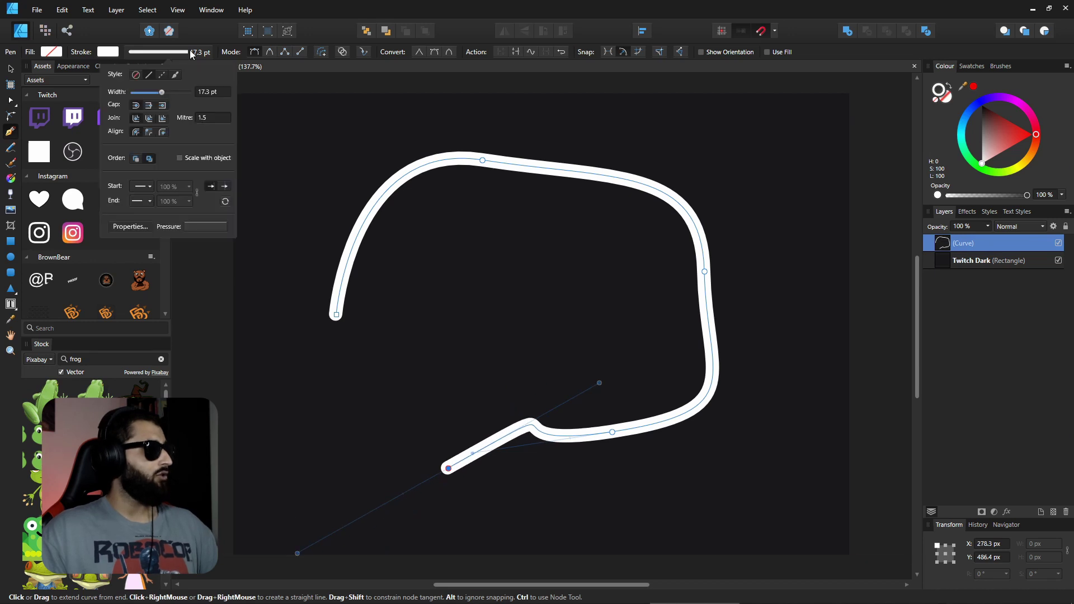
Open the stroke's Pressure profile and lower both ends of the graph.
left_click(193, 224)
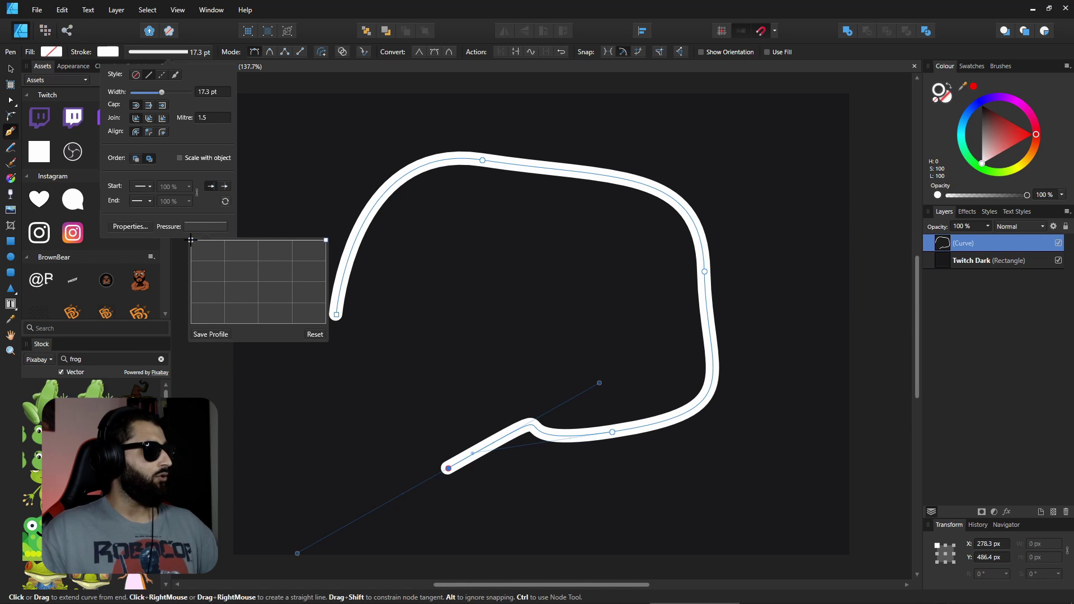
mouse_move(190, 240)
left_mouse_down()
mouse_move(180, 341)
mouse_move(190, 240)
left_mouse_up()
left_click_drag(326, 240, 326, 252)
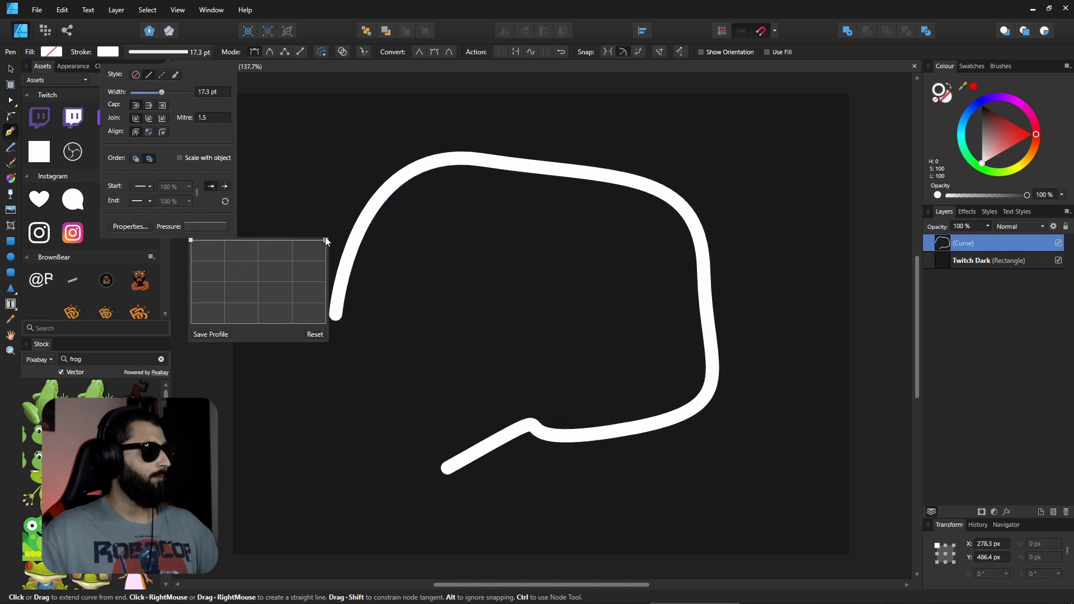
mouse_move(190, 239)
left_mouse_down()
mouse_move(186, 331)
mouse_move(190, 242)
left_mouse_up()
mouse_move(326, 240)
left_mouse_down()
mouse_move(337, 338)
mouse_move(326, 241)
left_mouse_up()
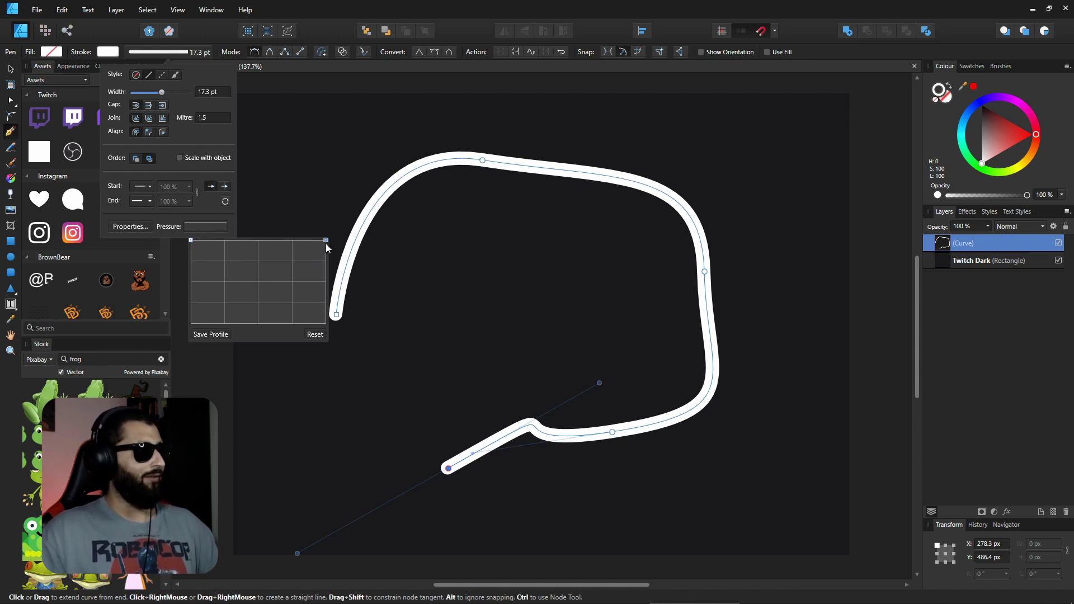
Reshape the pressure profile so the stroke thins toward its start, and add an end arrowhead.
mouse_move(322, 241)
left_mouse_down()
mouse_move(302, 289)
mouse_move(312, 262)
mouse_move(317, 297)
mouse_move(312, 250)
mouse_move(258, 241)
mouse_move(260, 315)
left_mouse_up()
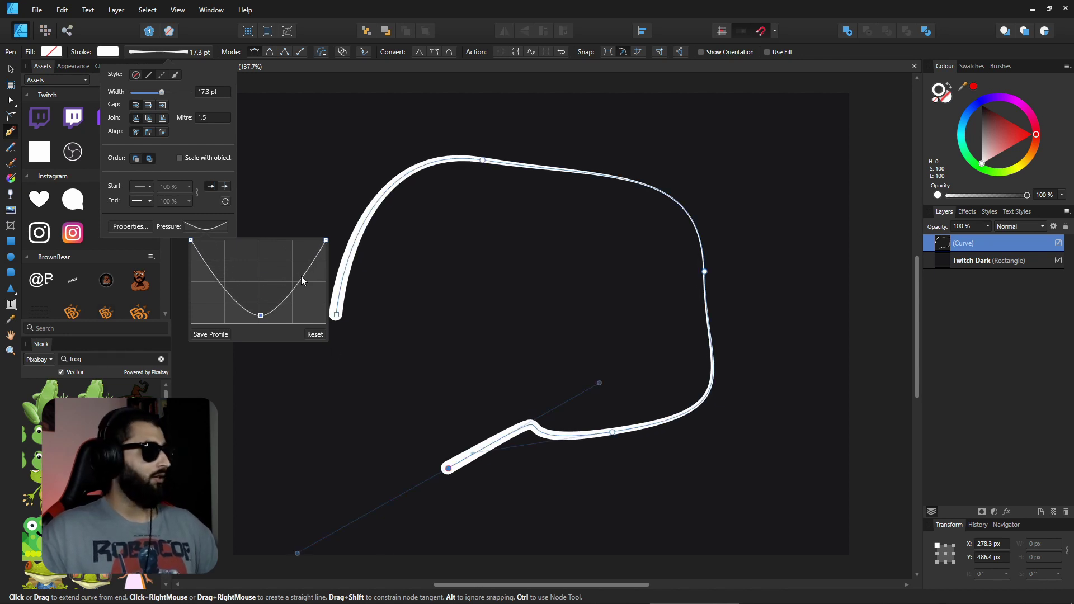
left_click_drag(261, 315, 261, 240)
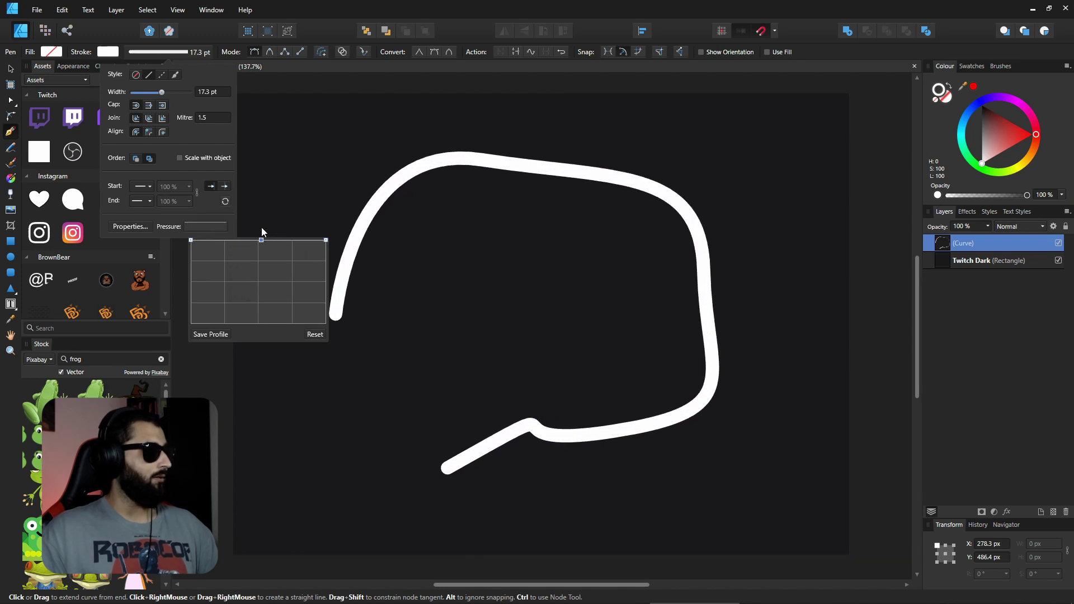
left_click(191, 240)
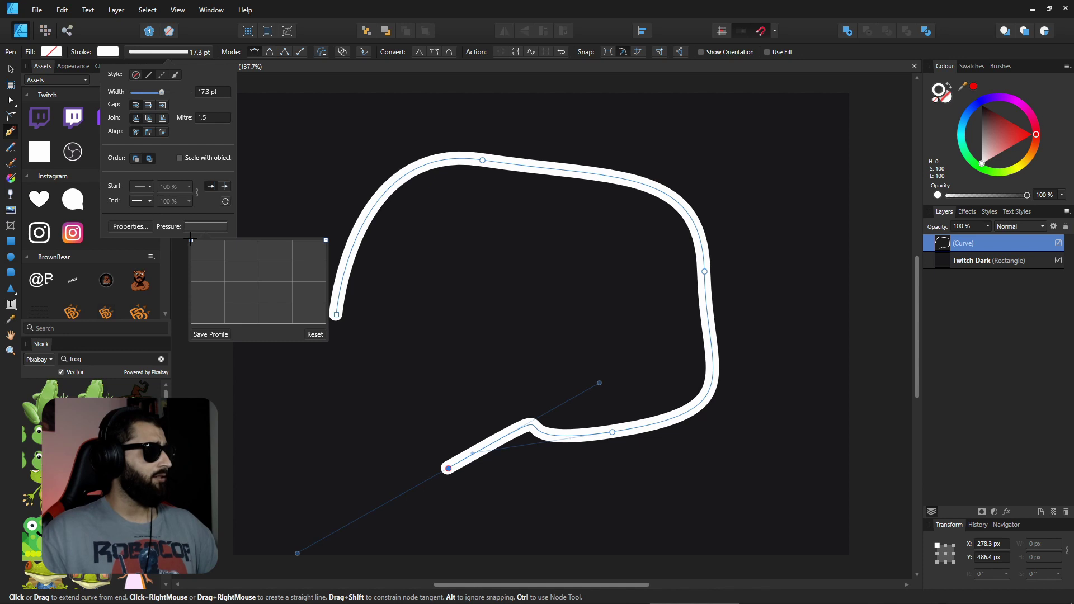
left_click_drag(190, 244, 190, 323)
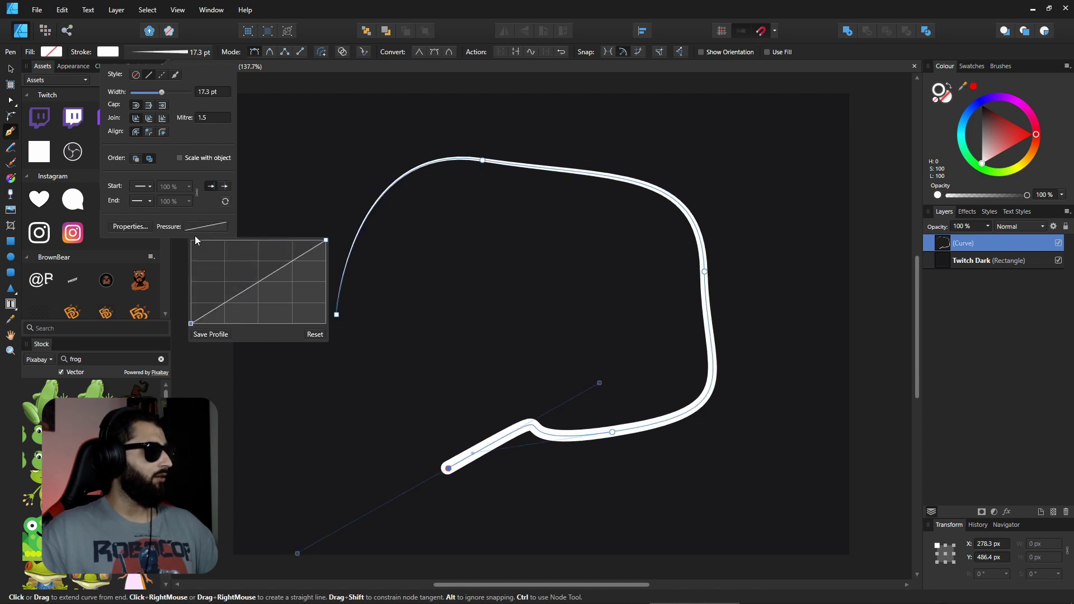
left_click(152, 199)
scroll(152, 199, "down", 1)
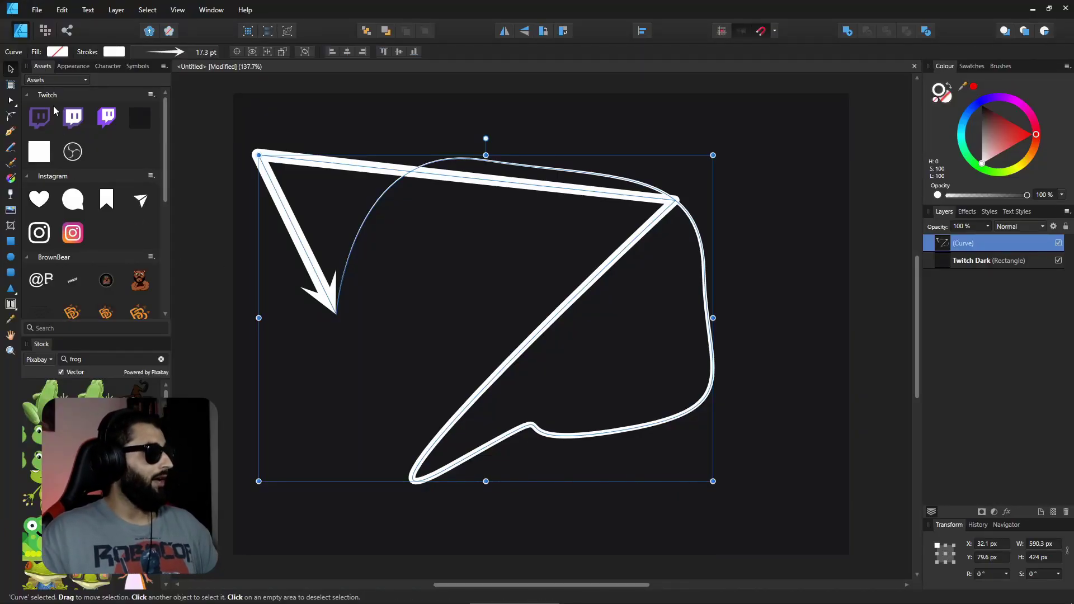
left_click(178, 10)
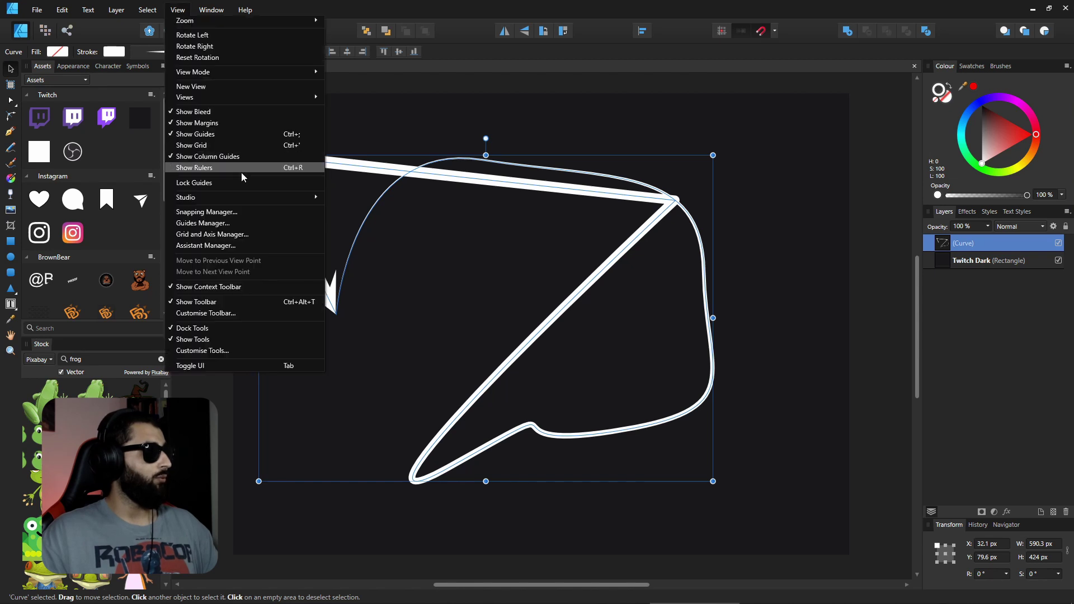
mouse_move(277, 196)
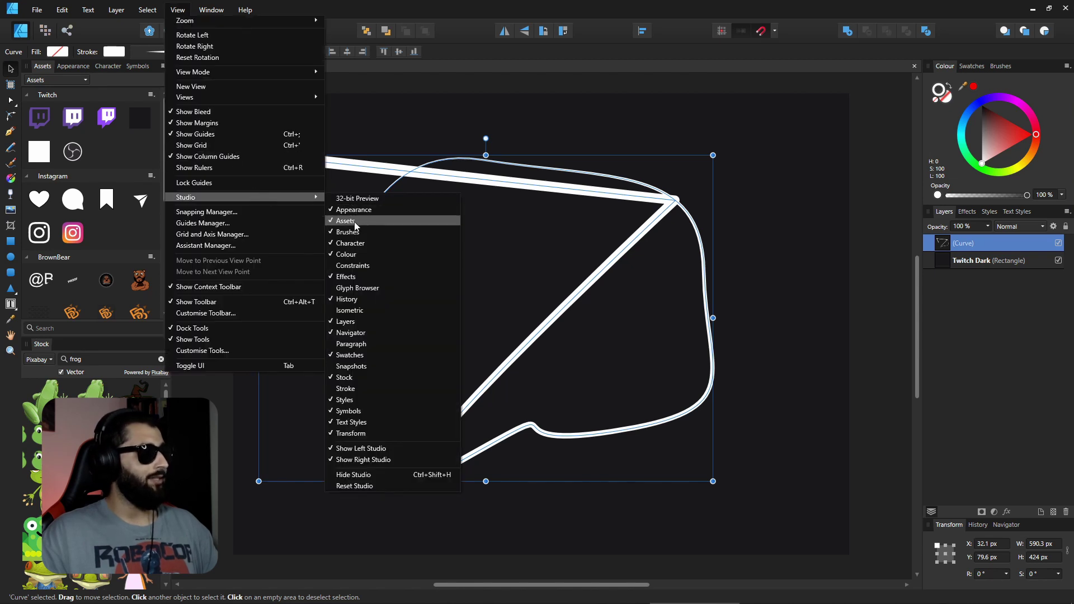
left_click(70, 137)
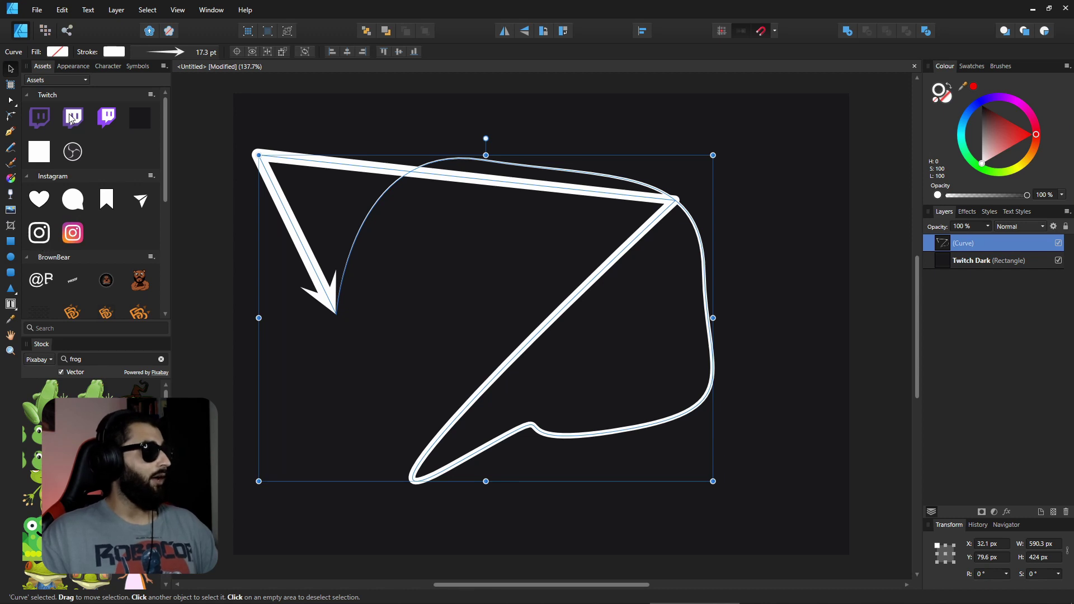
Nudge the curve right, then add it to the Instagram asset category from selection.
scroll(119, 210, "down", 3)
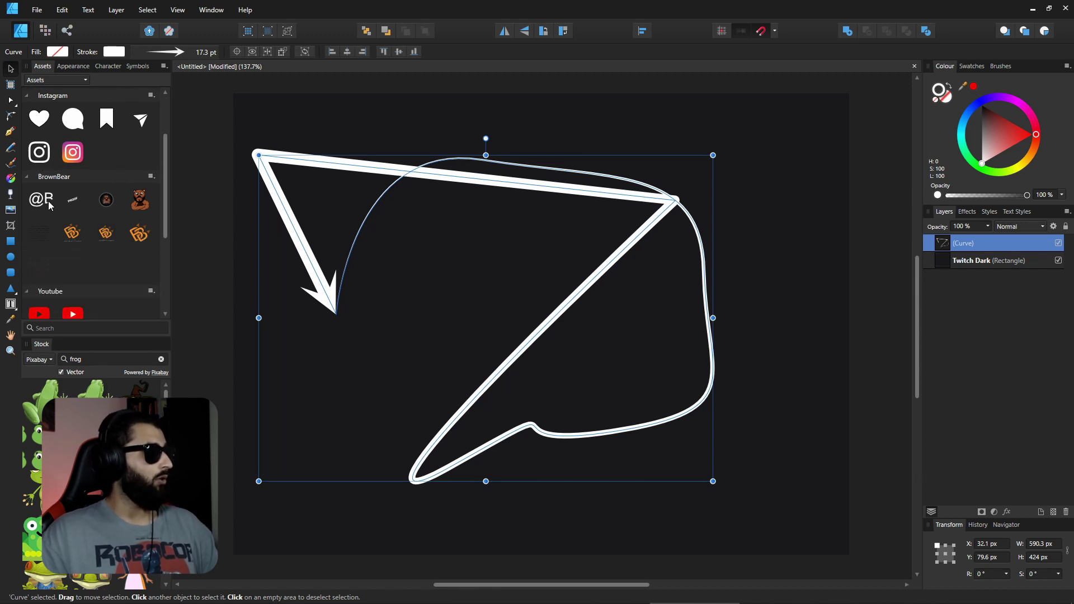
scroll(67, 251, "down", 3)
scroll(68, 251, "down", 2)
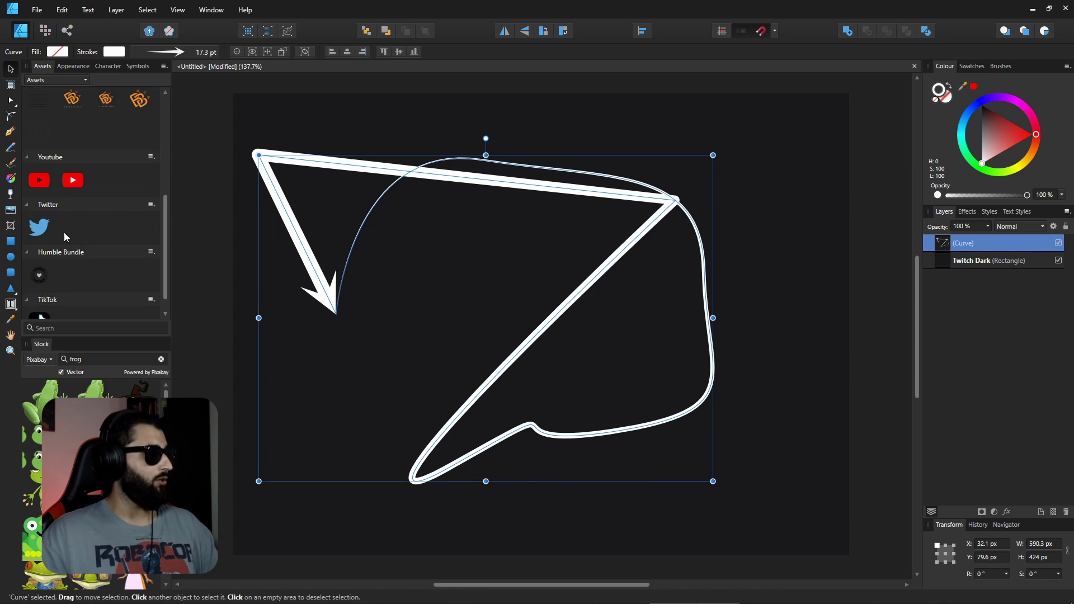
scroll(95, 251, "up", 8)
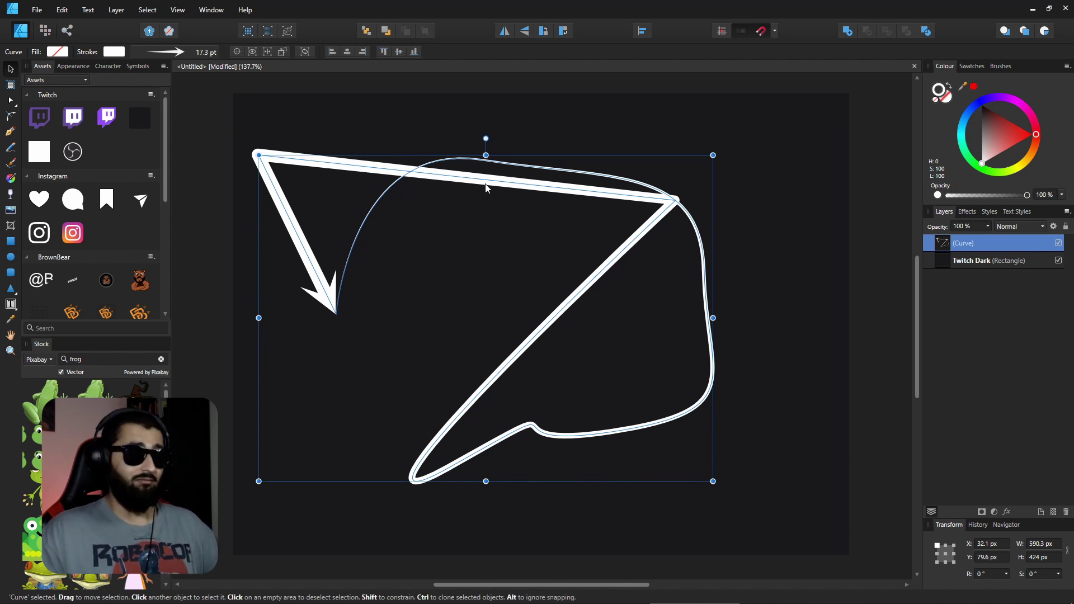
left_click_drag(483, 185, 541, 190)
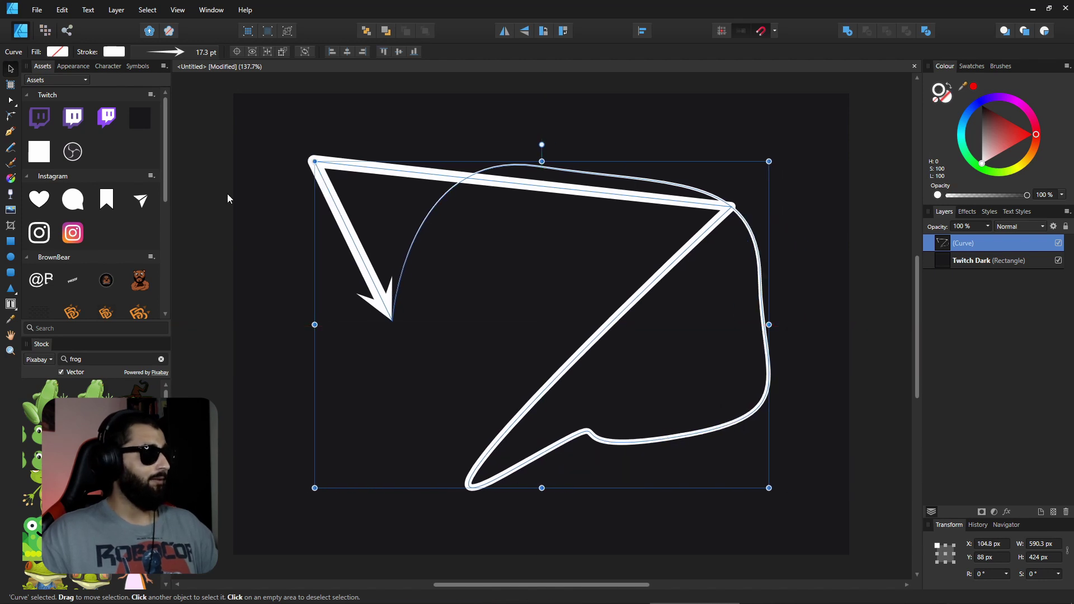
left_click(151, 176)
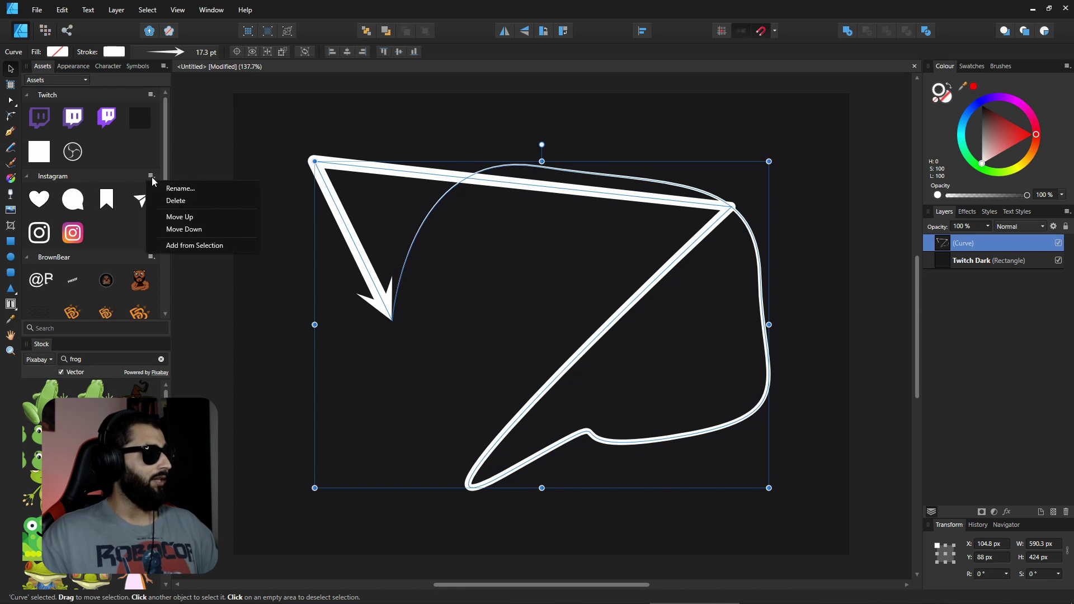
left_click(187, 246)
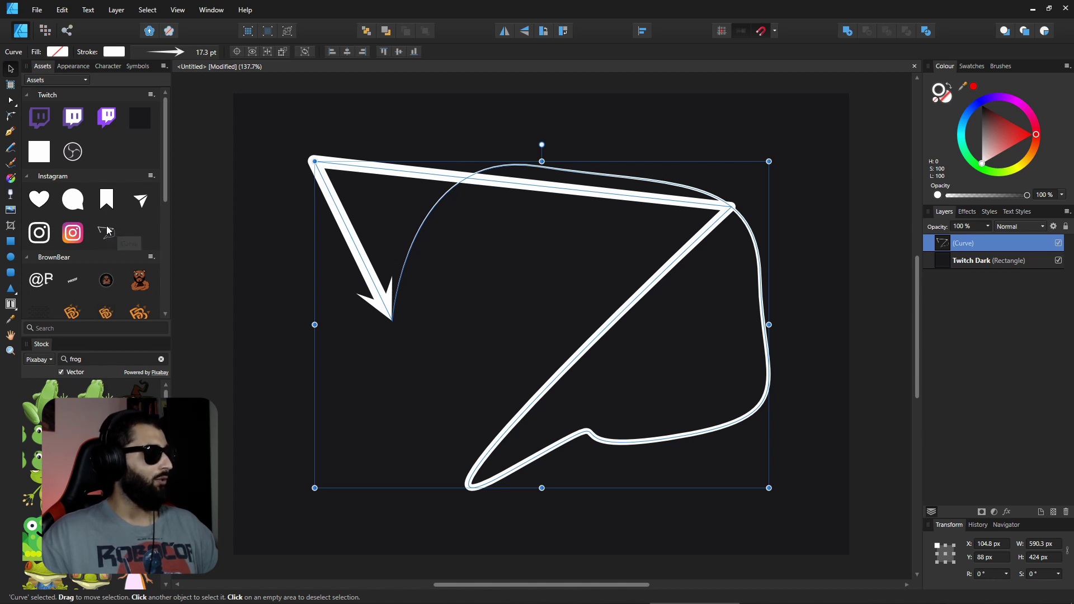
Select all objects on the canvas and delete them.
left_click(630, 336)
key("ctrl+a")
key("Delete")
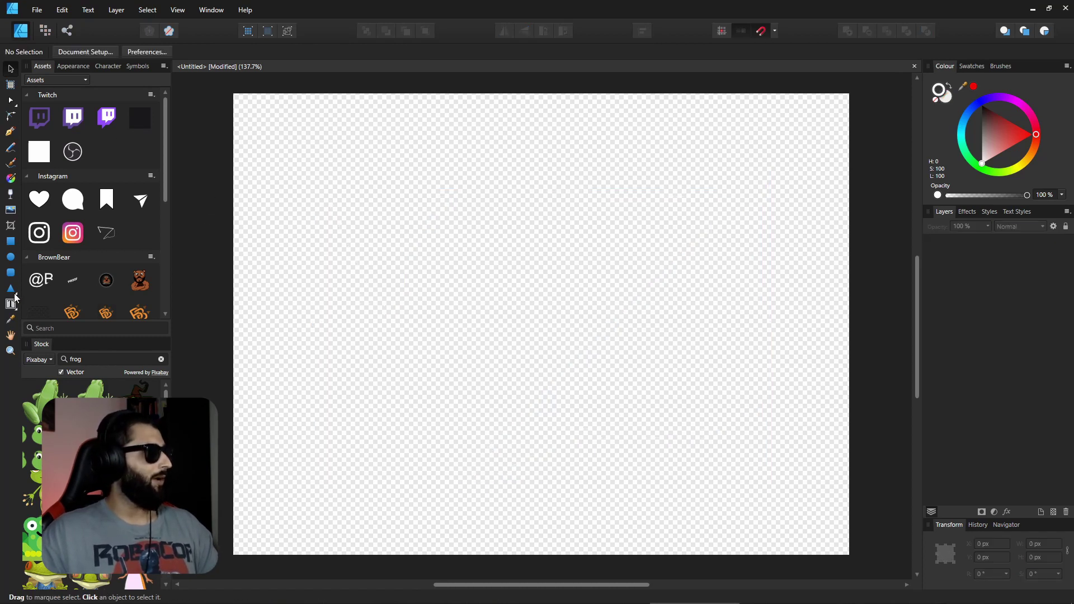
Draw a canvas-filling rectangle and swap fill and stroke so it turns red.
left_click(10, 241)
left_click_drag(222, 84, 873, 563)
key("shift+x")
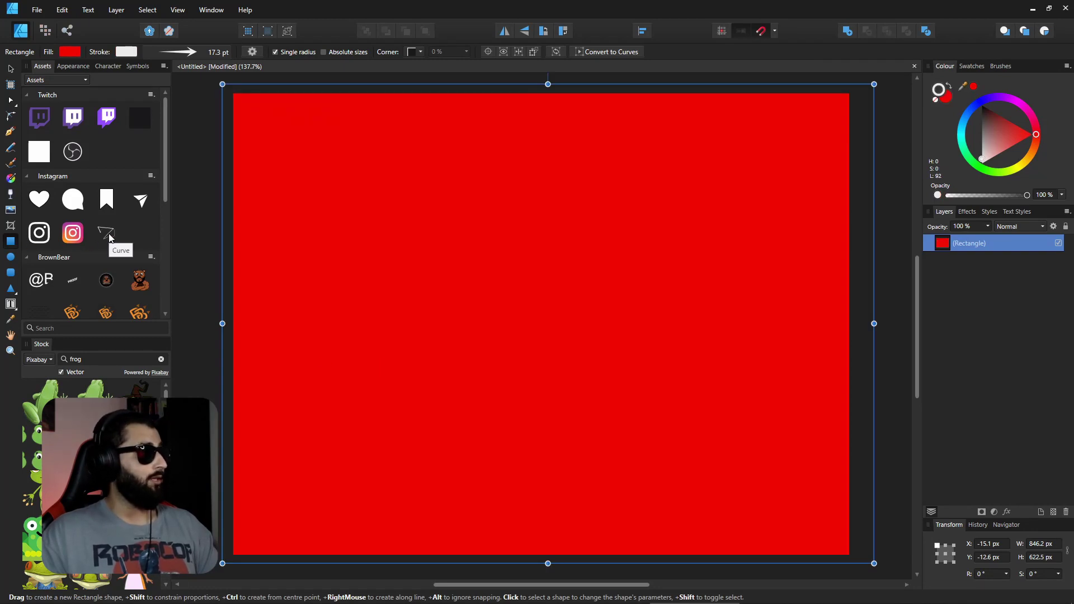
Place the saved curve asset and drag its nodes, moving the arrowhead end up-left.
left_click_drag(109, 238, 559, 347)
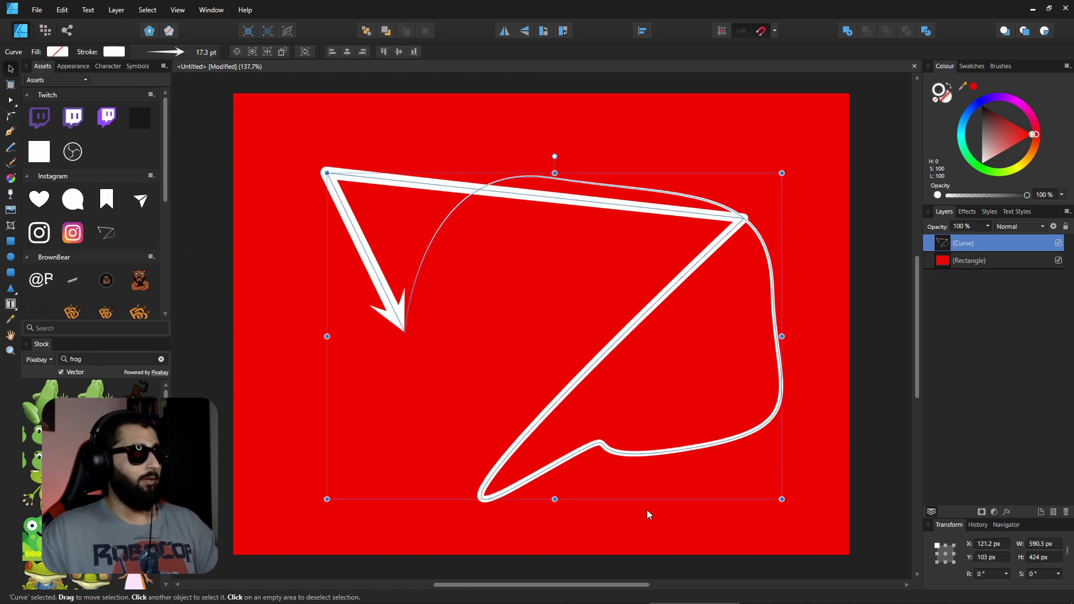
left_click(11, 100)
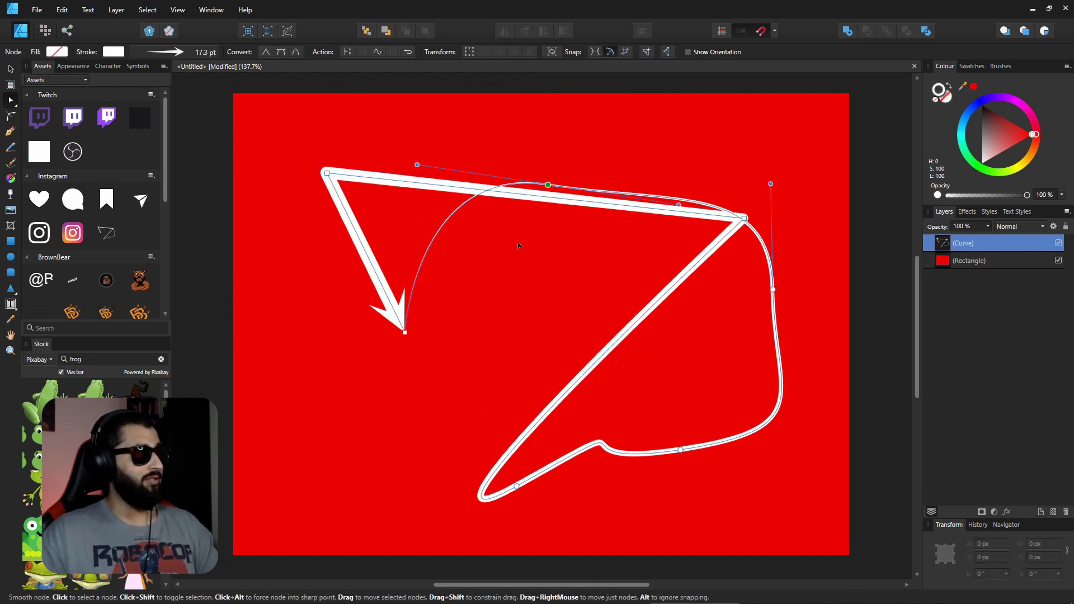
left_click_drag(551, 177, 498, 323)
left_click_drag(403, 332, 359, 264)
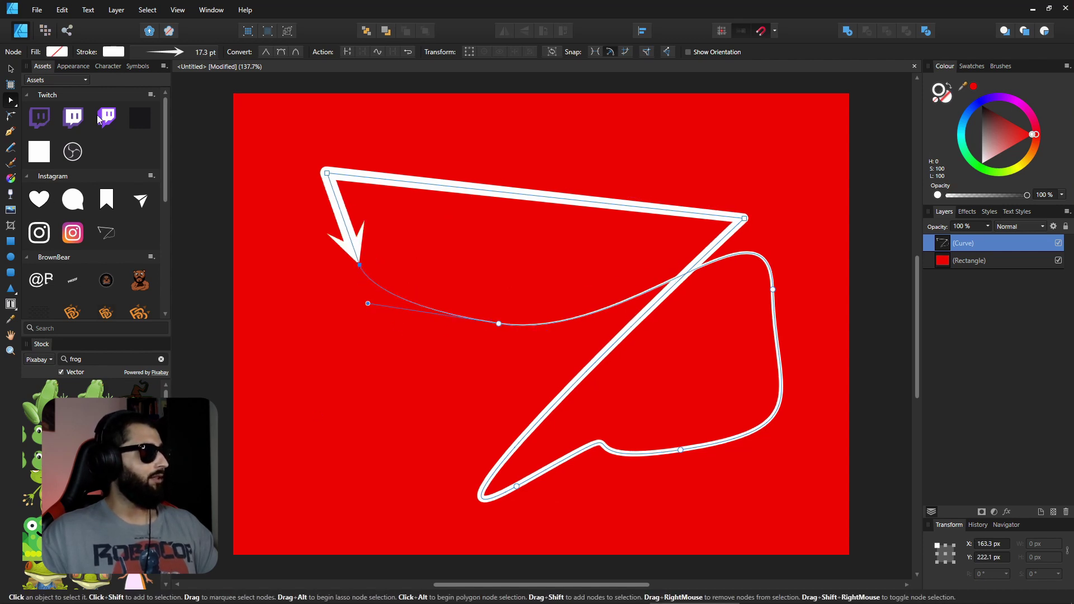
Drag the Twitch, Instagram, YouTube and Twitter logos from Assets onto the canvas.
left_click_drag(104, 119, 463, 331)
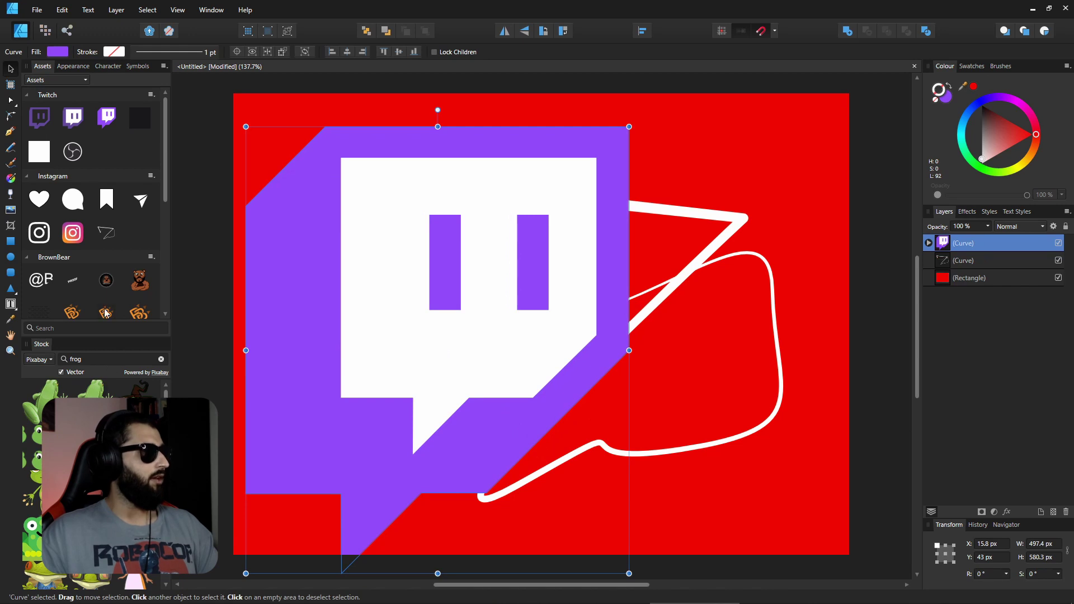
left_click_drag(41, 235, 799, 575)
scroll(167, 271, "down", 5)
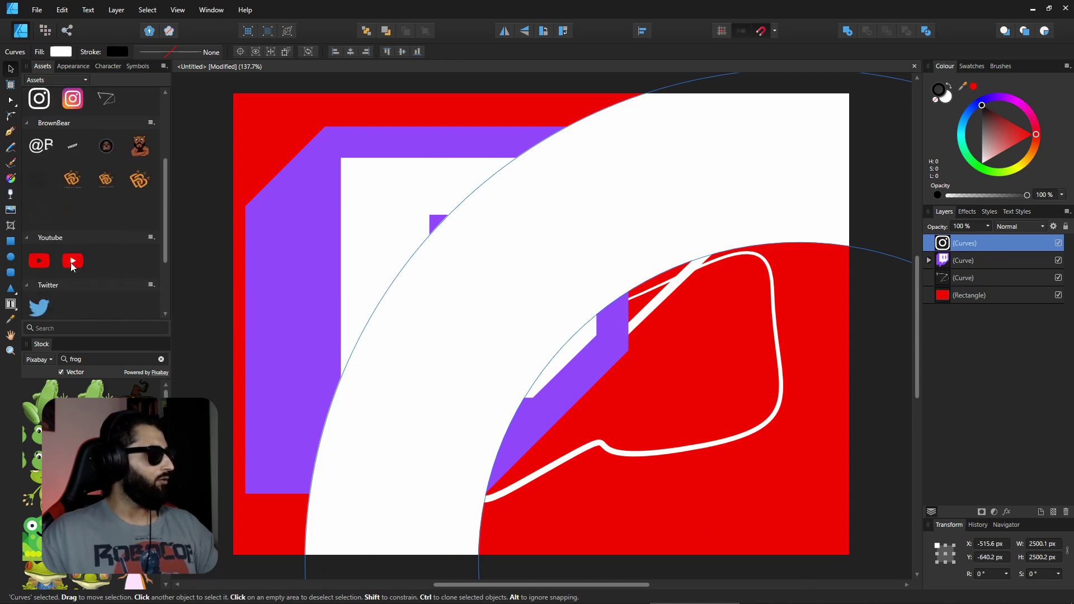
left_click_drag(71, 262, 260, 423)
scroll(38, 266, "down", 3)
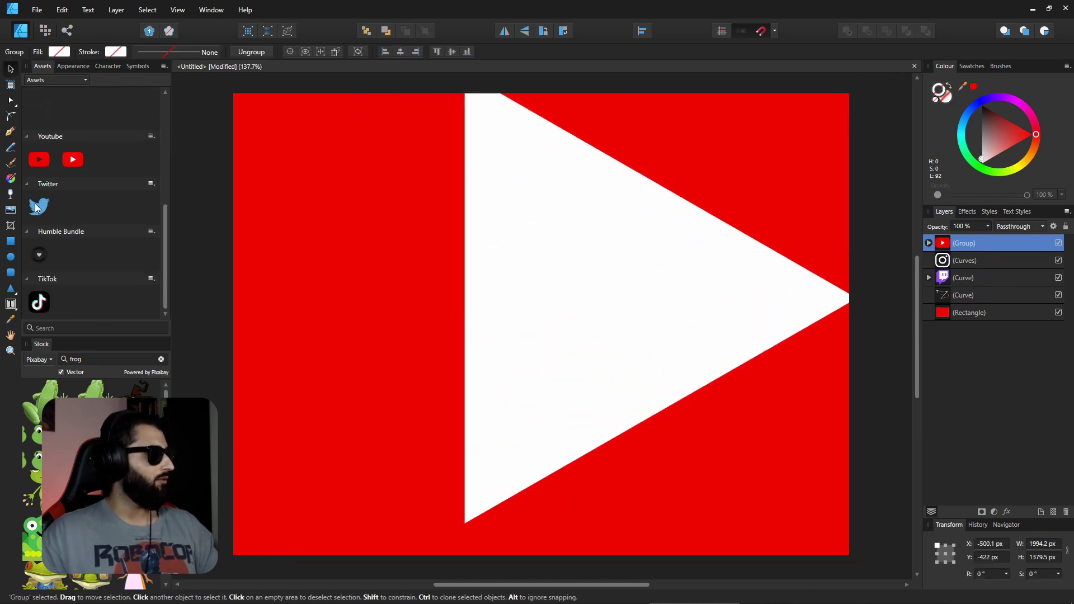
left_click_drag(39, 207, 495, 304)
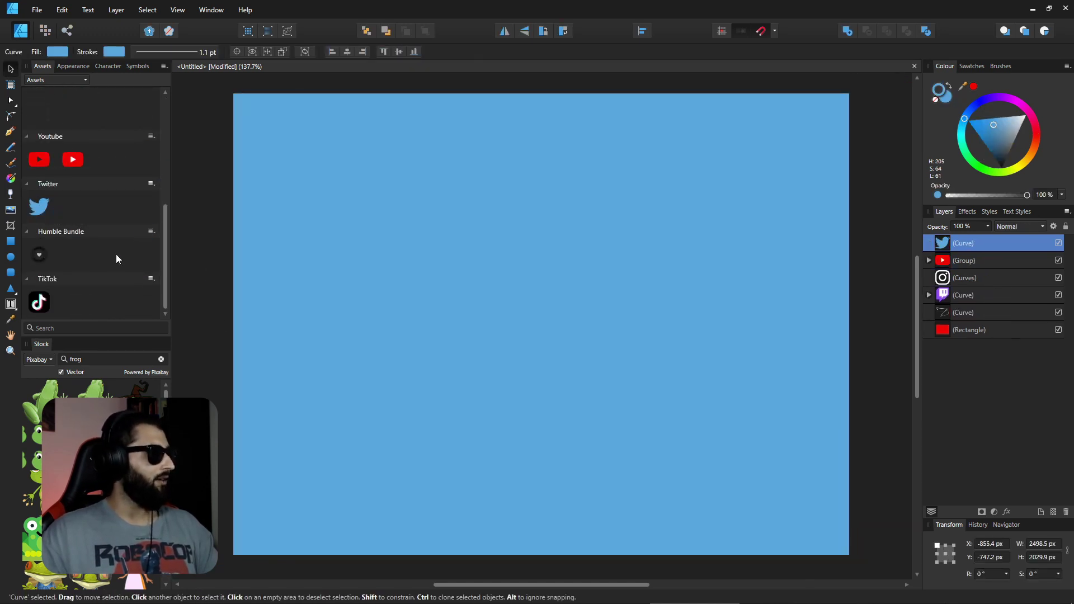
Set the Twitter bird's width to 166.6 px in the Transform panel.
left_click(1068, 554)
left_click(1051, 545)
type("166.6")
key("Return")
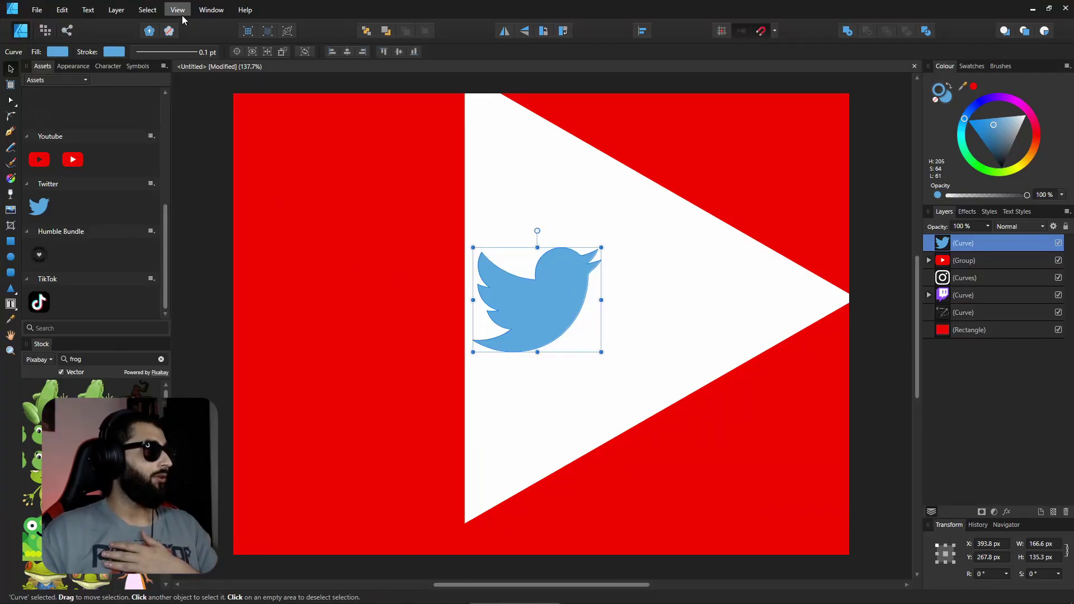
Show the Snapshots panel from View > Studio and move it to the upper right.
left_click(178, 10)
mouse_move(226, 198)
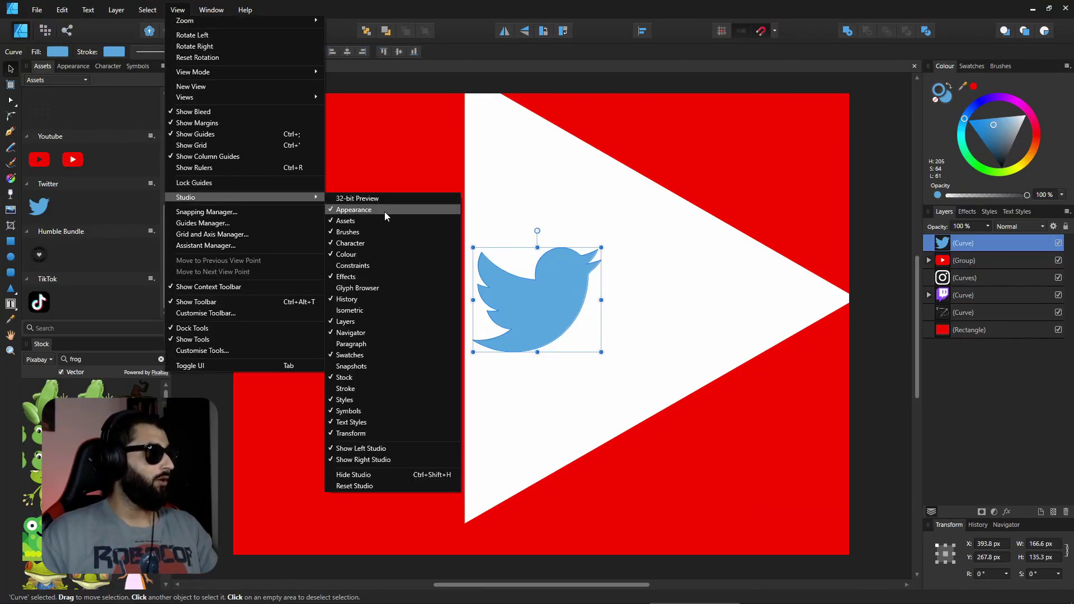
left_click(366, 367)
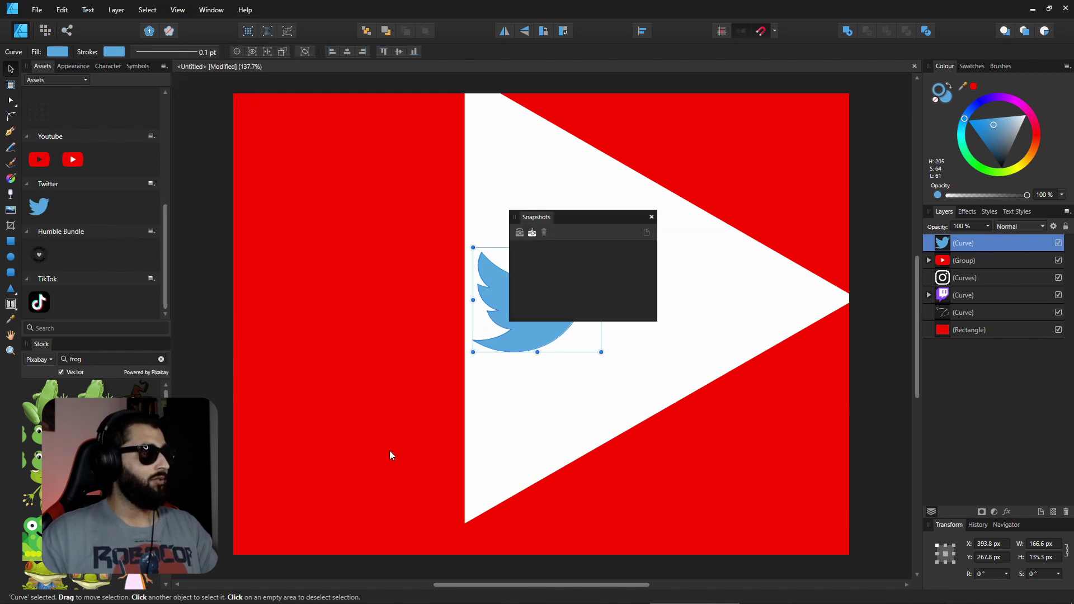
left_click_drag(578, 219, 841, 84)
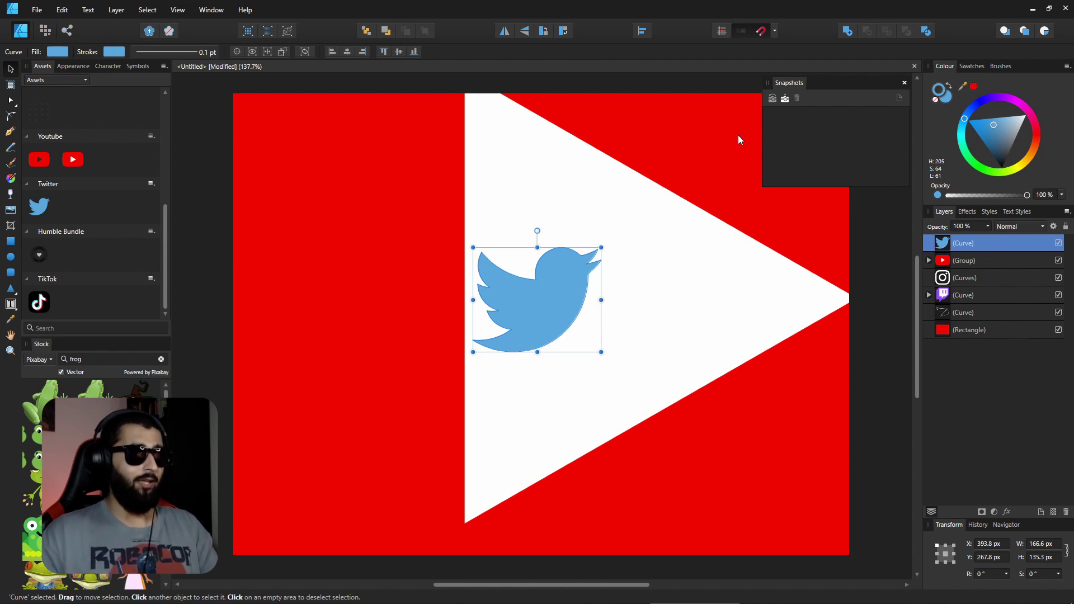
Add a document snapshot named '1'.
left_click(786, 99)
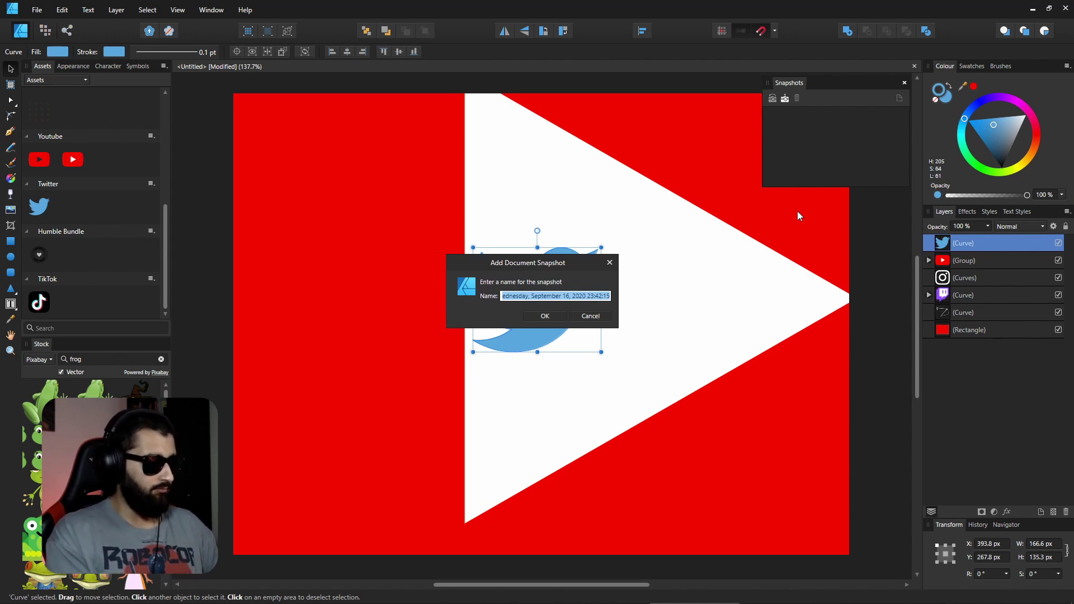
type("1")
key("Return")
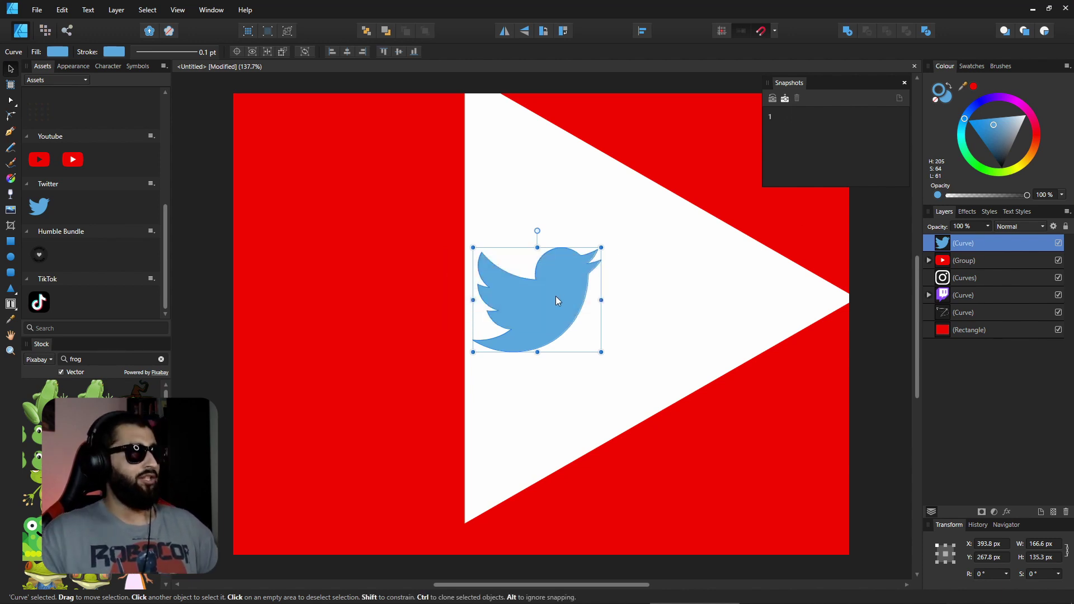
Move the Twitter bird right, delete the YouTube triangle, shift the Instagram shape, and shrink the red rectangle.
left_click_drag(555, 296, 768, 320)
left_click_drag(604, 268, 236, 217)
key("Delete")
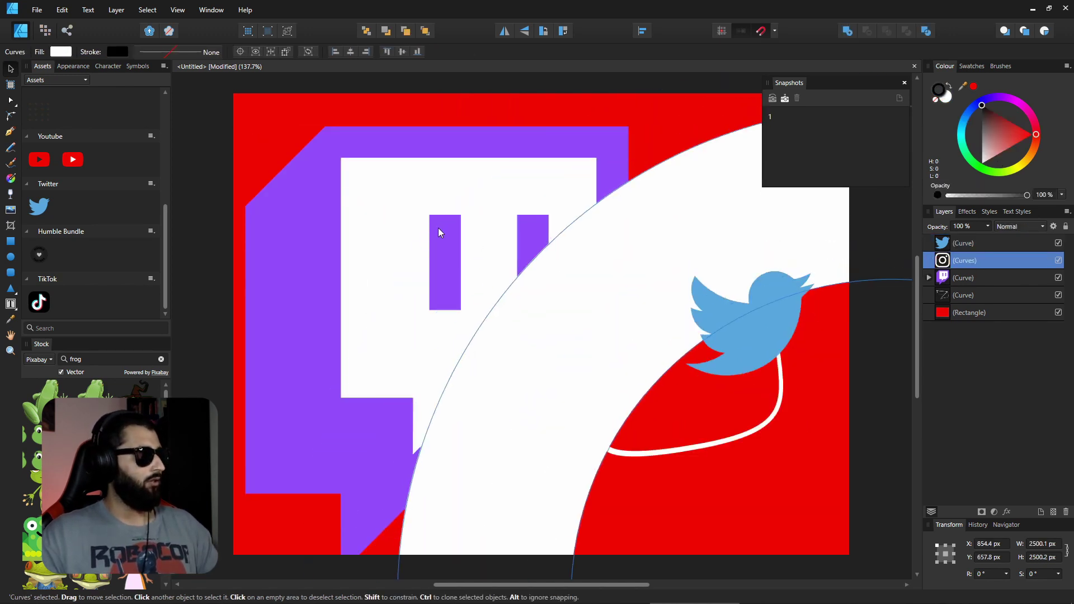
left_click_drag(454, 241, 430, 182)
left_click(672, 185)
left_click_drag(849, 93, 654, 176)
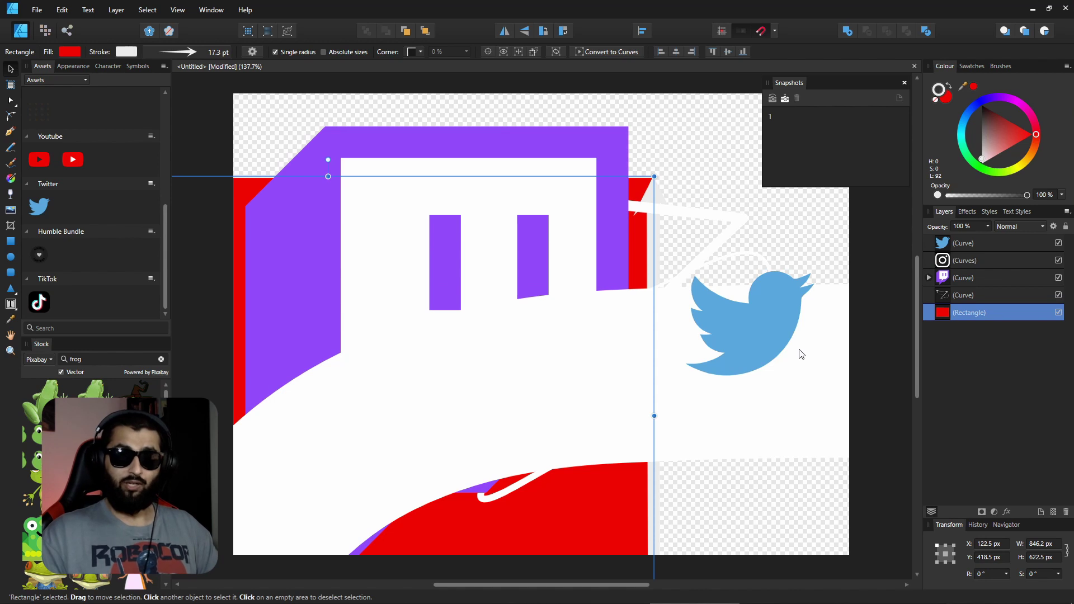
Restore snapshot 1, then undo the restore.
left_click(782, 119)
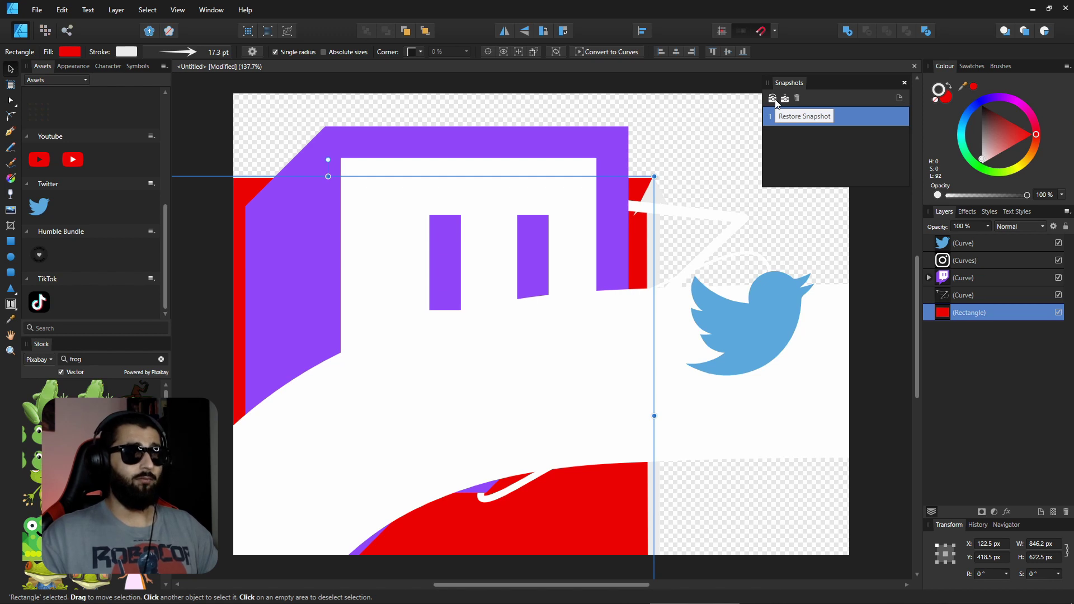
left_click(774, 99)
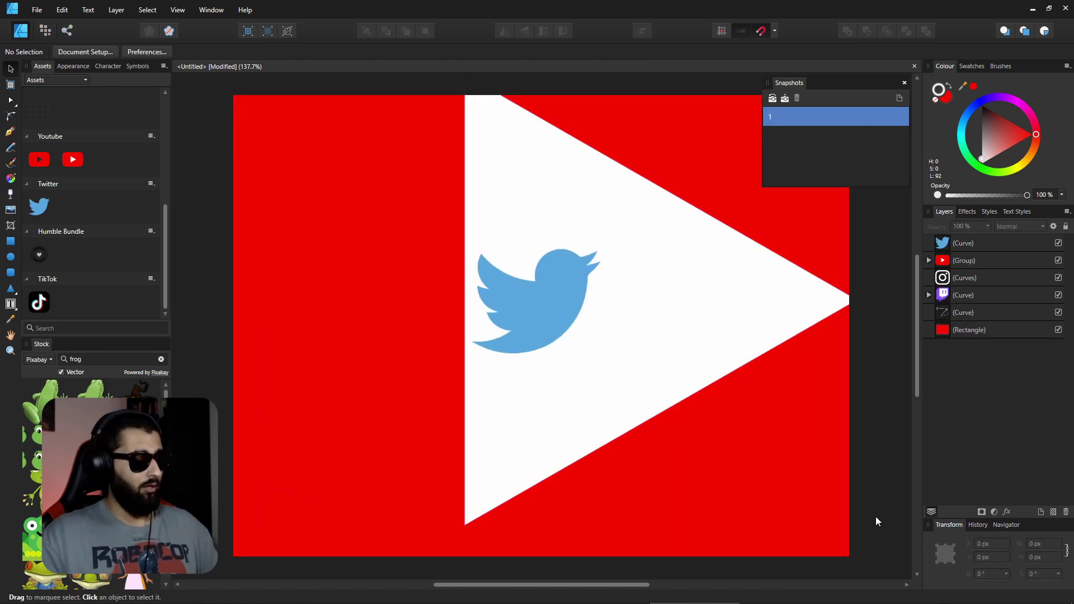
key("ctrl+z")
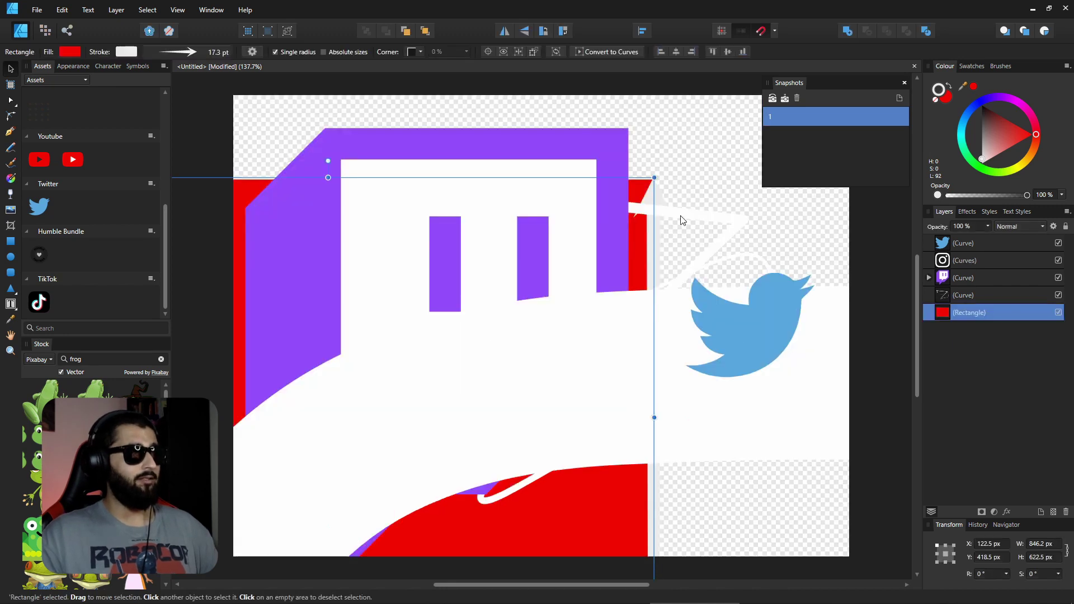
Add a new snapshot named '2'.
left_click(785, 98)
type("2")
key("Return")
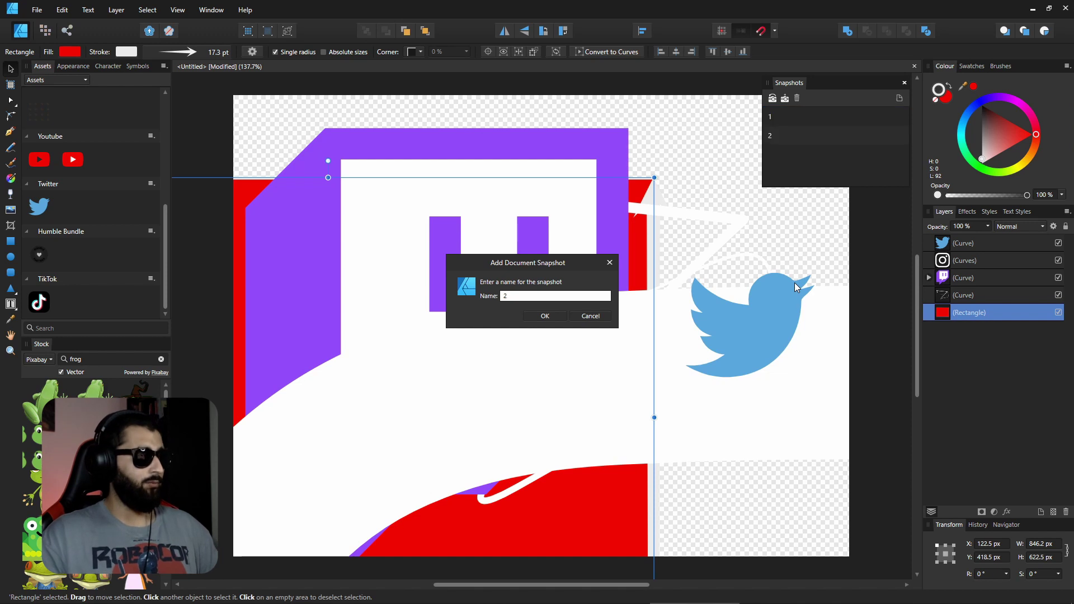
Create a new document from snapshot 1 and compare it with the original tab.
left_click(808, 136)
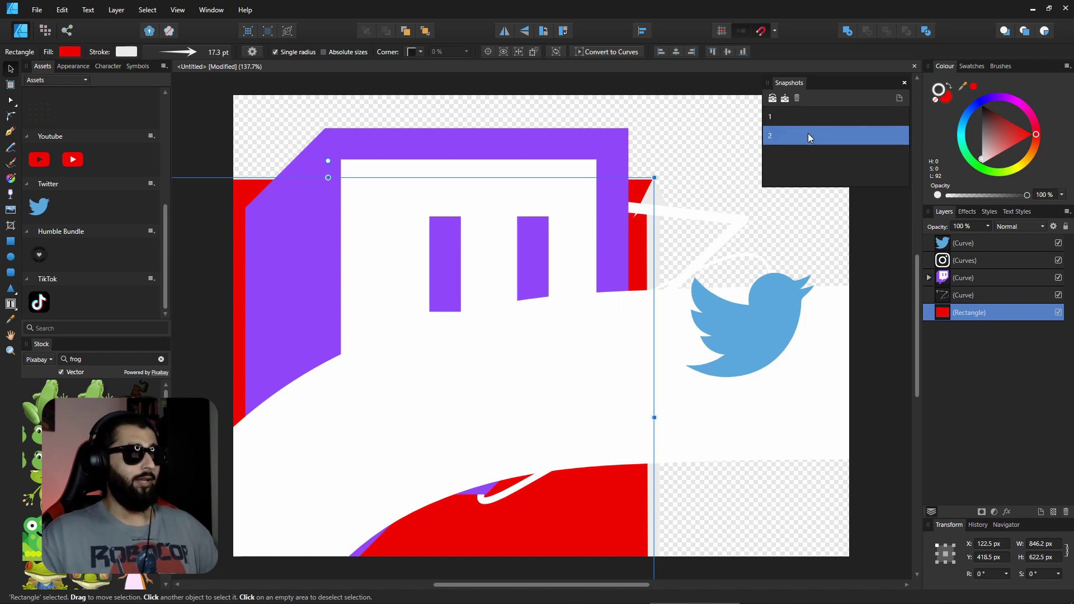
left_click(828, 117)
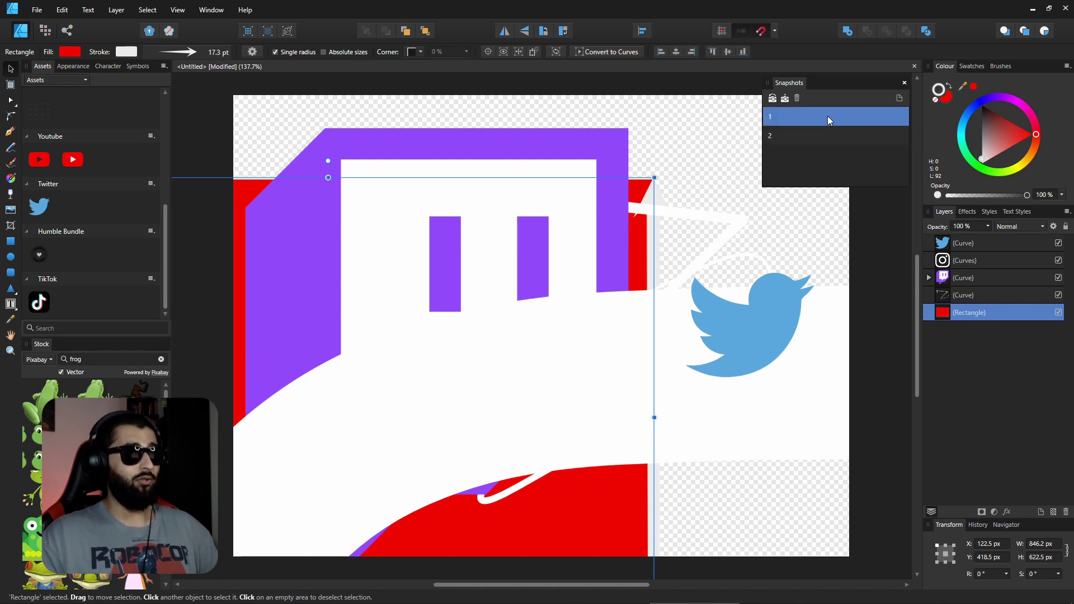
left_click(899, 100)
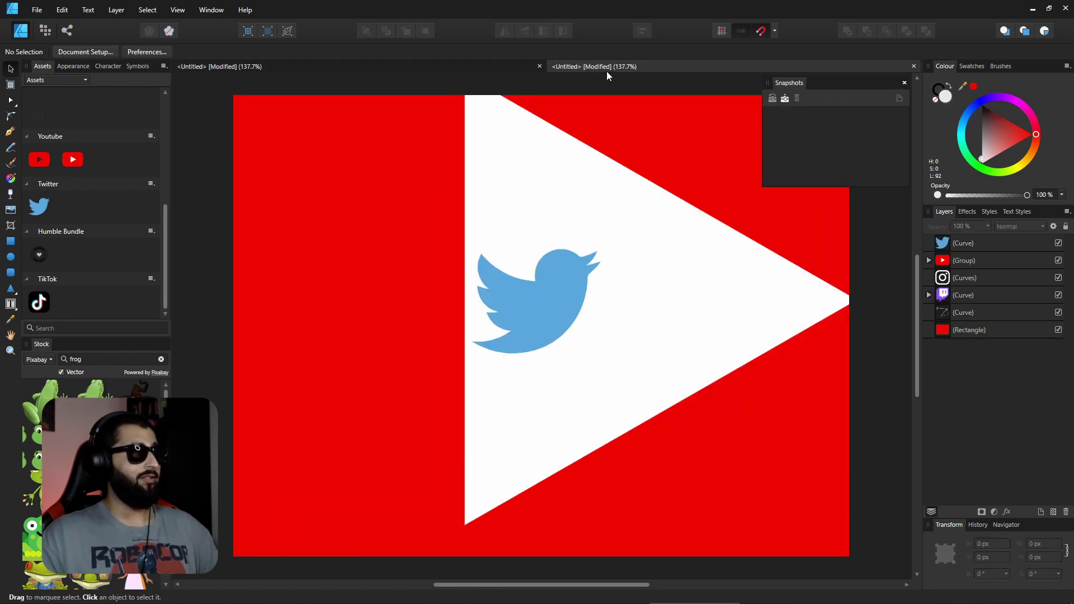
left_click(415, 67)
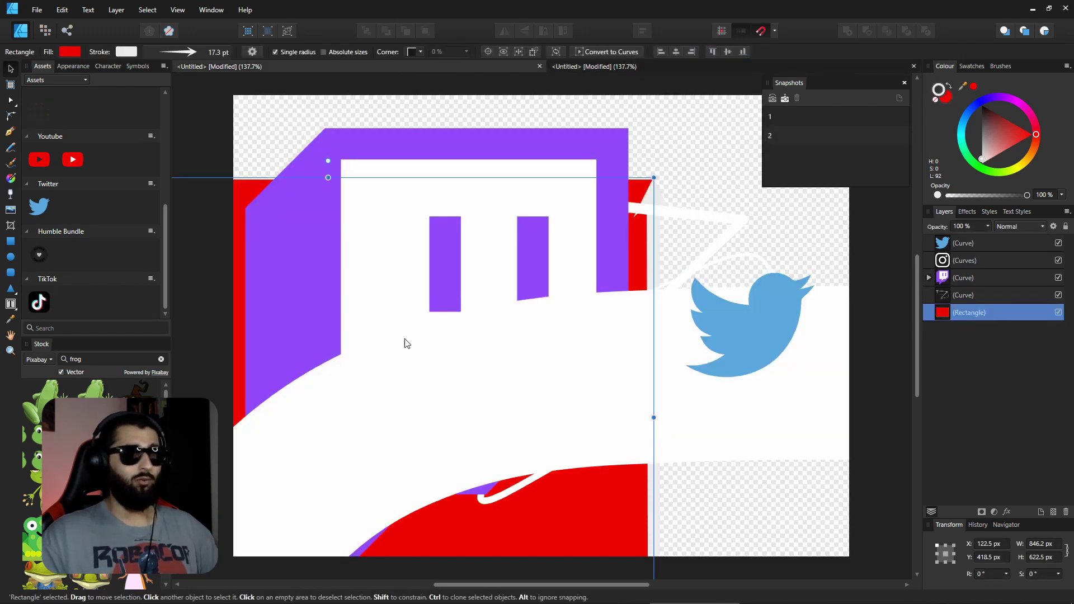
left_click(649, 70)
Back in the original document, inspect both red rectangle layers of the bar, then deselect.
left_click(467, 65)
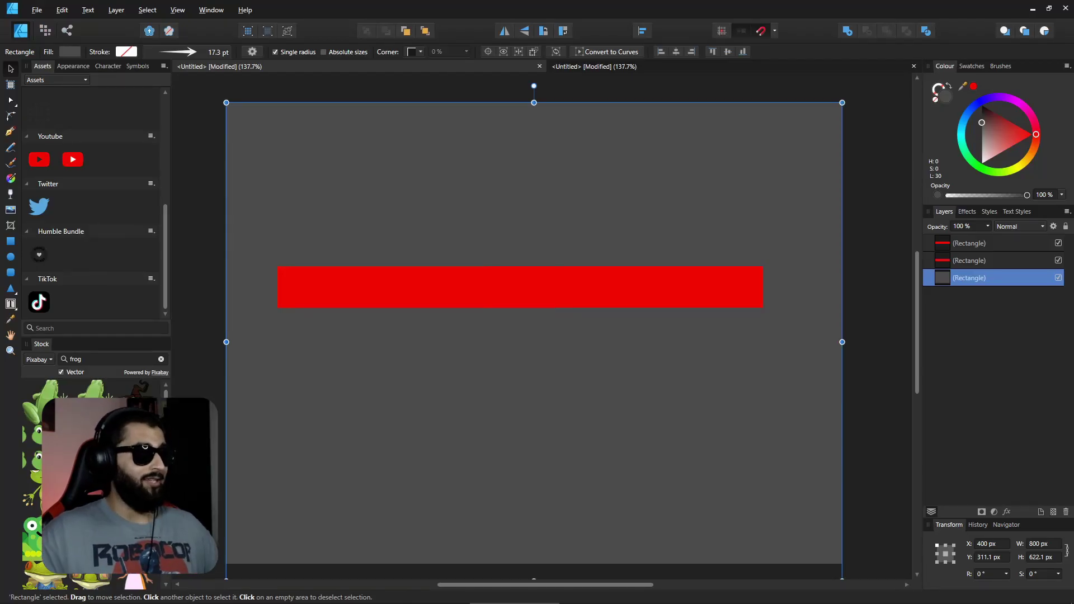
left_click(968, 249)
left_click(967, 261)
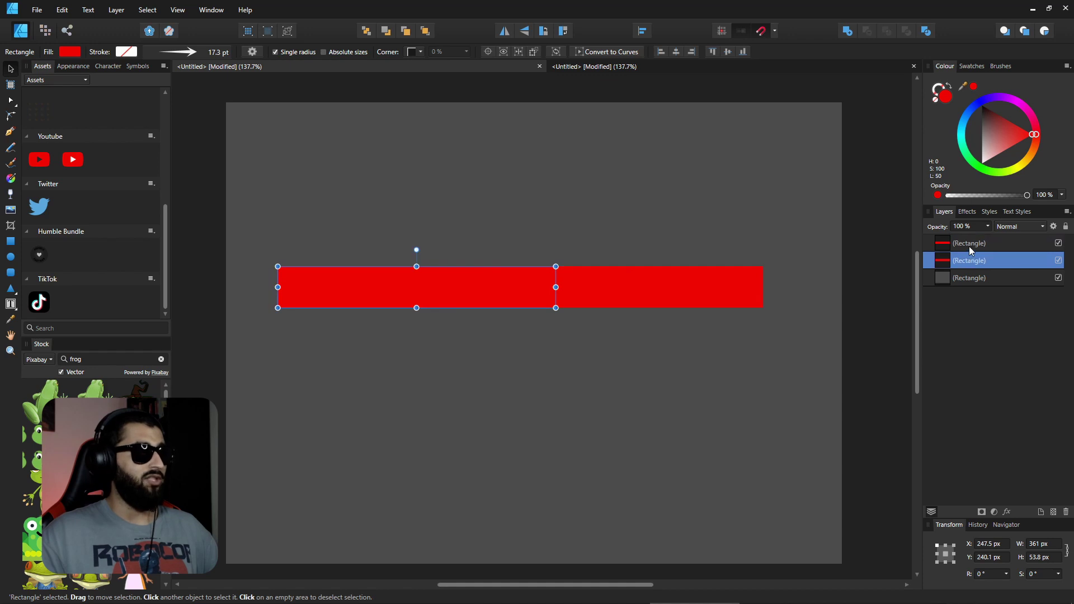
left_click(968, 246)
left_click(887, 287)
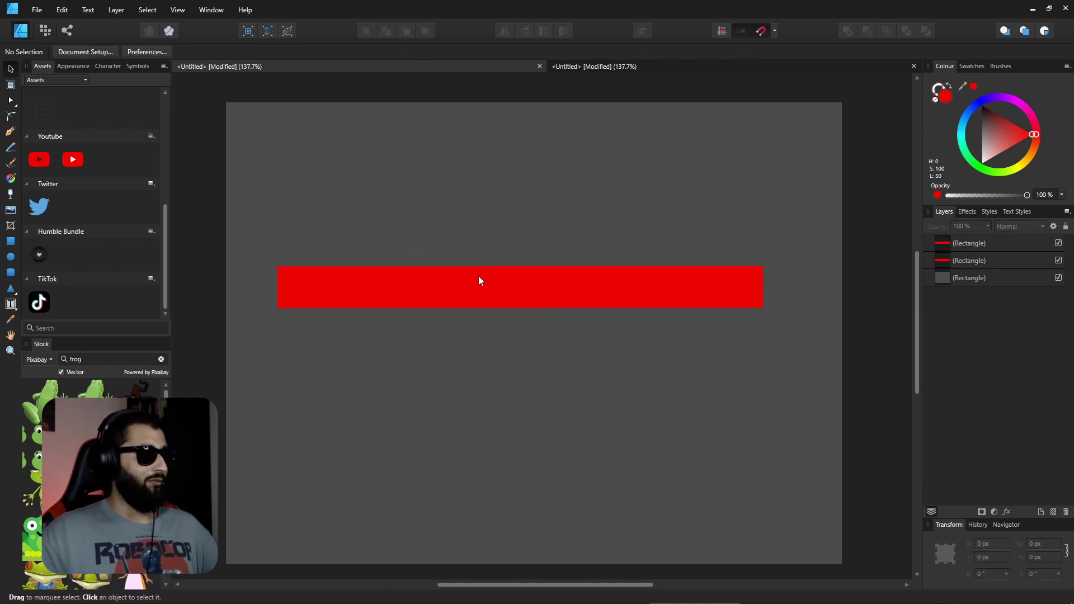
Nudge the right red rectangle down one step so it lines up with the left half.
scroll(478, 278, "up", 10)
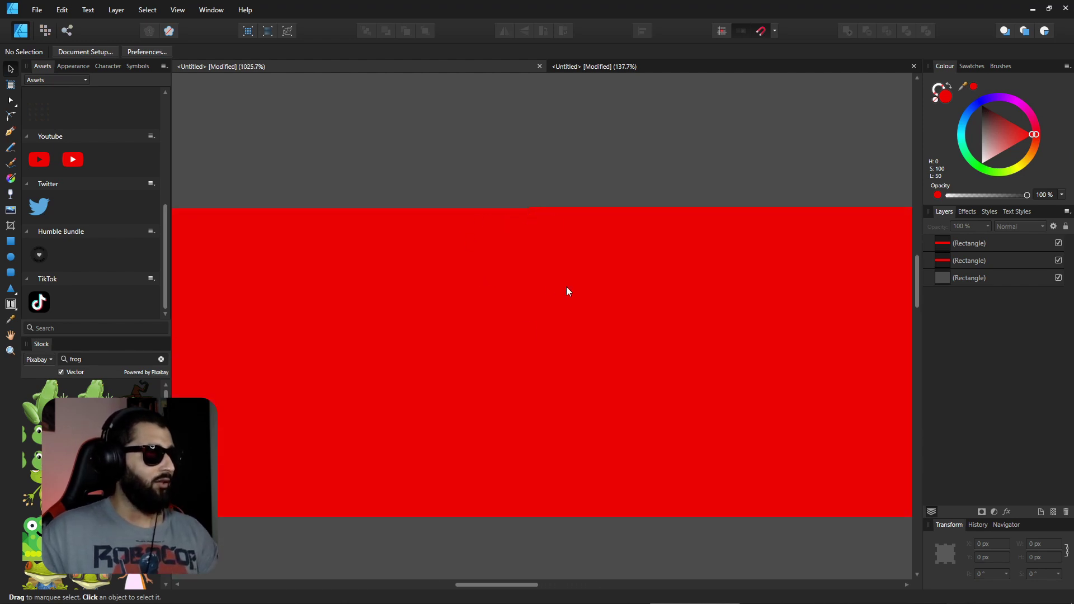
left_click(736, 222)
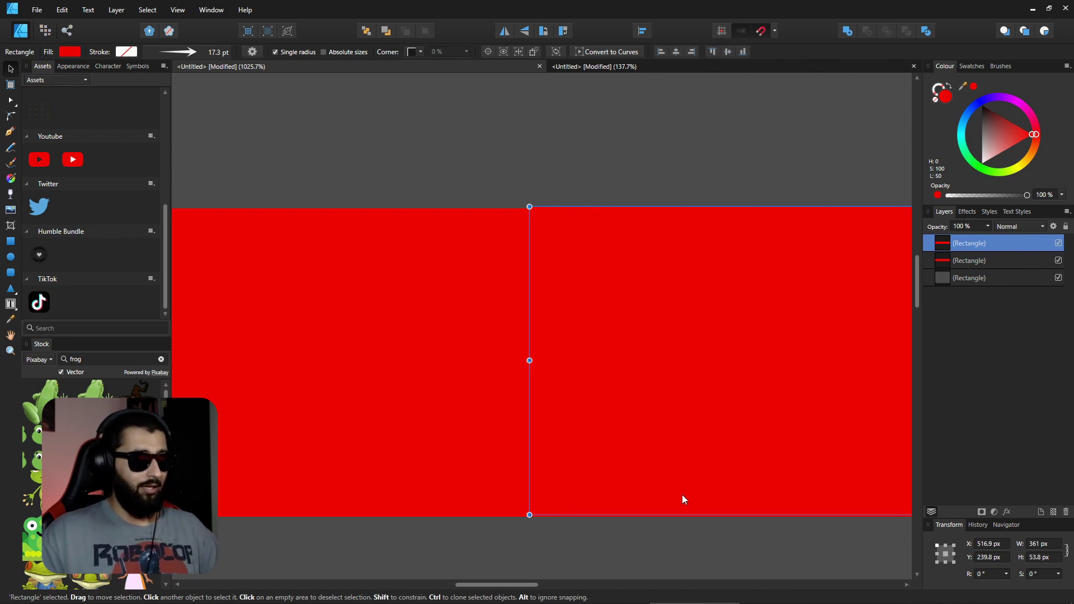
key("h")
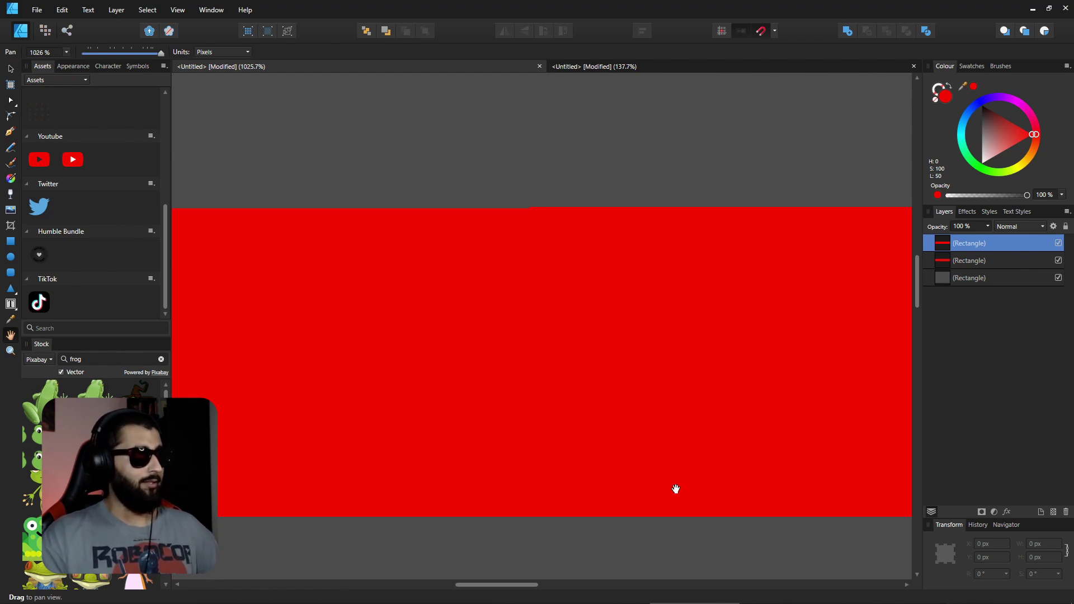
key("v")
key("Down")
key("h")
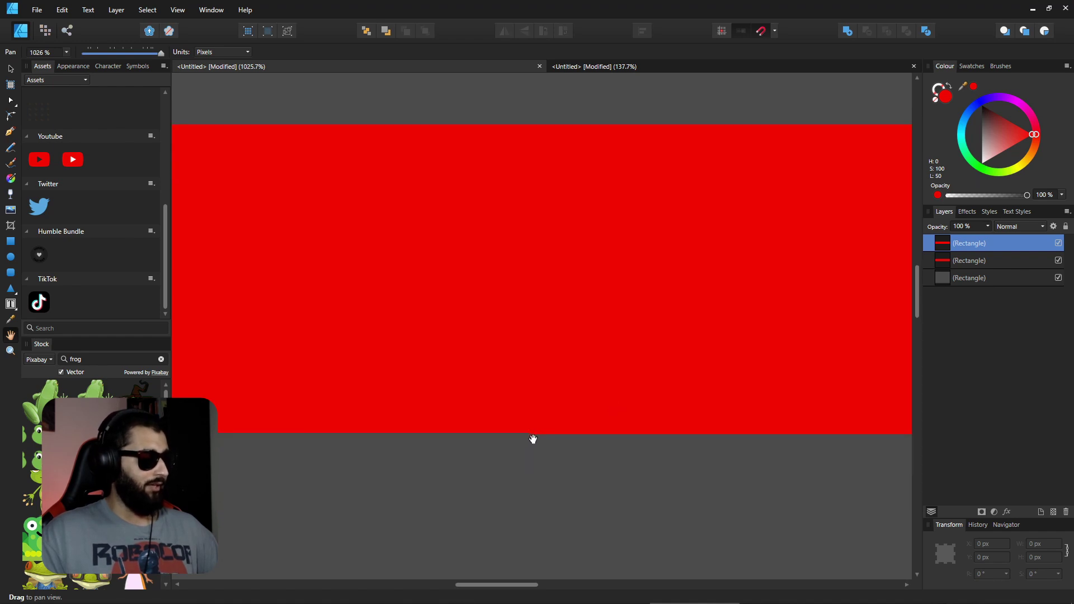
scroll(530, 439, "up", 1)
key("v")
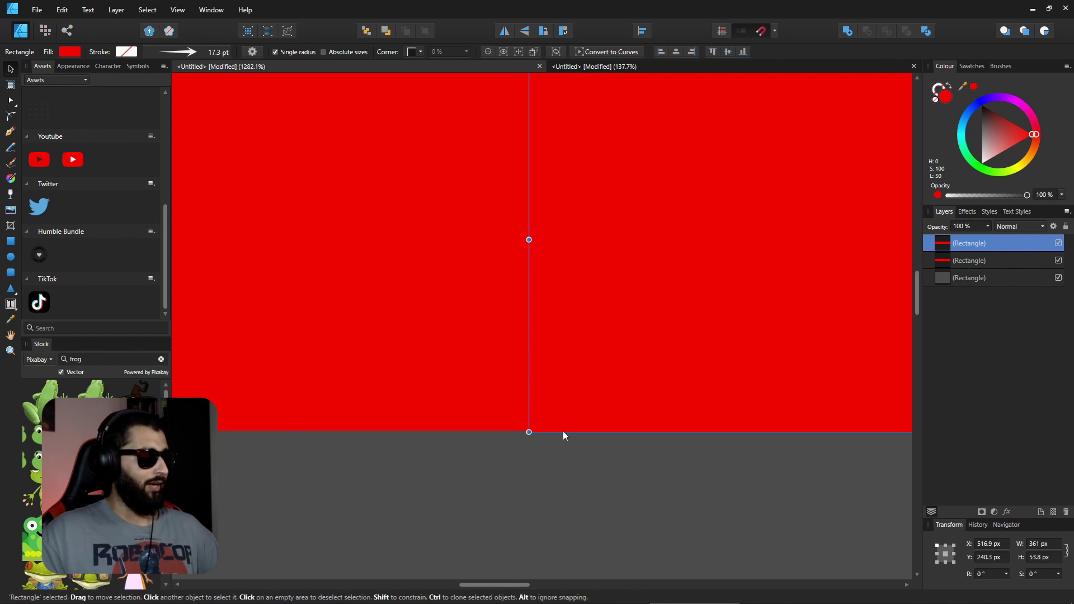
left_click(538, 465)
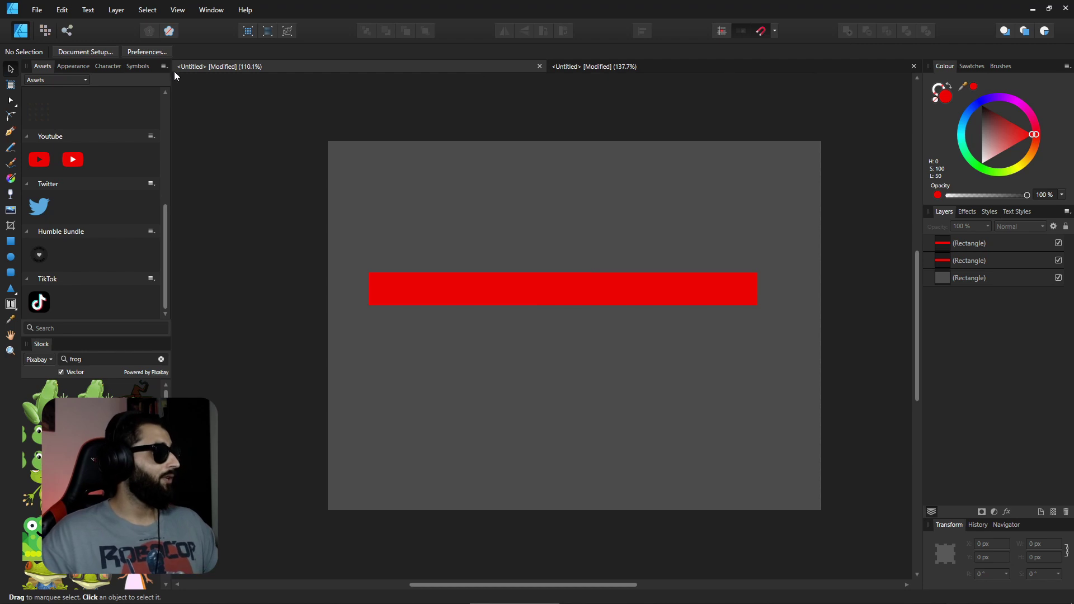
Create a new view of the document and undock it into a small floating window.
left_click(177, 9)
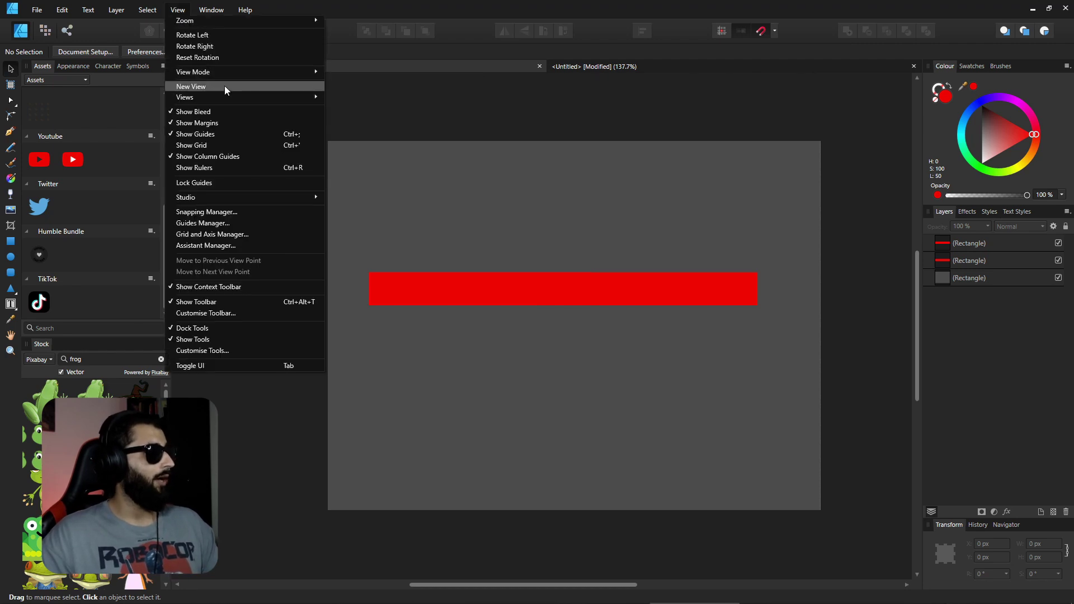
left_click(208, 86)
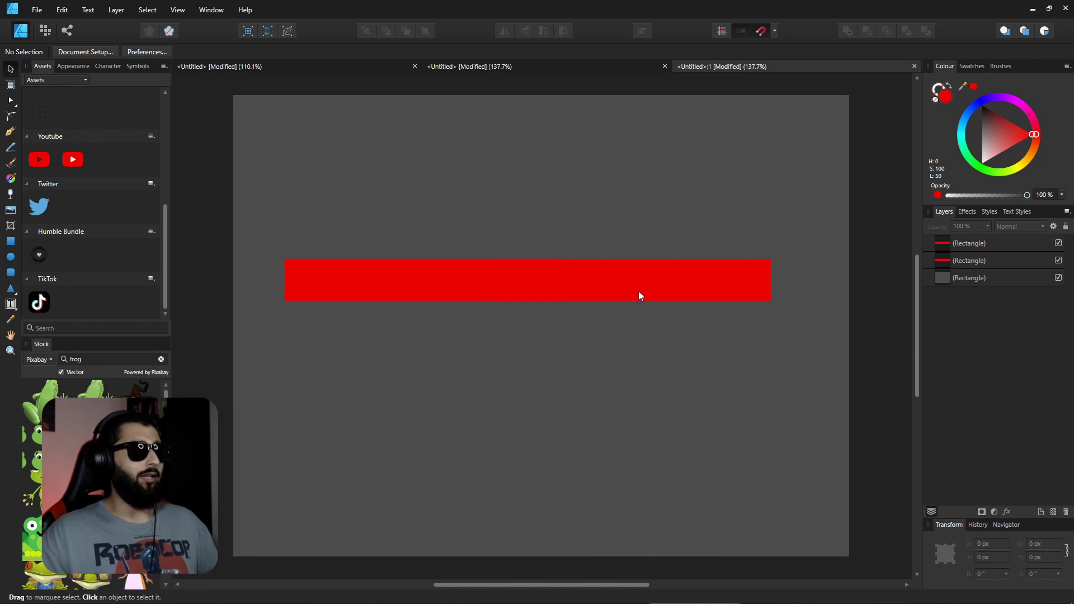
scroll(639, 291, "down", 5)
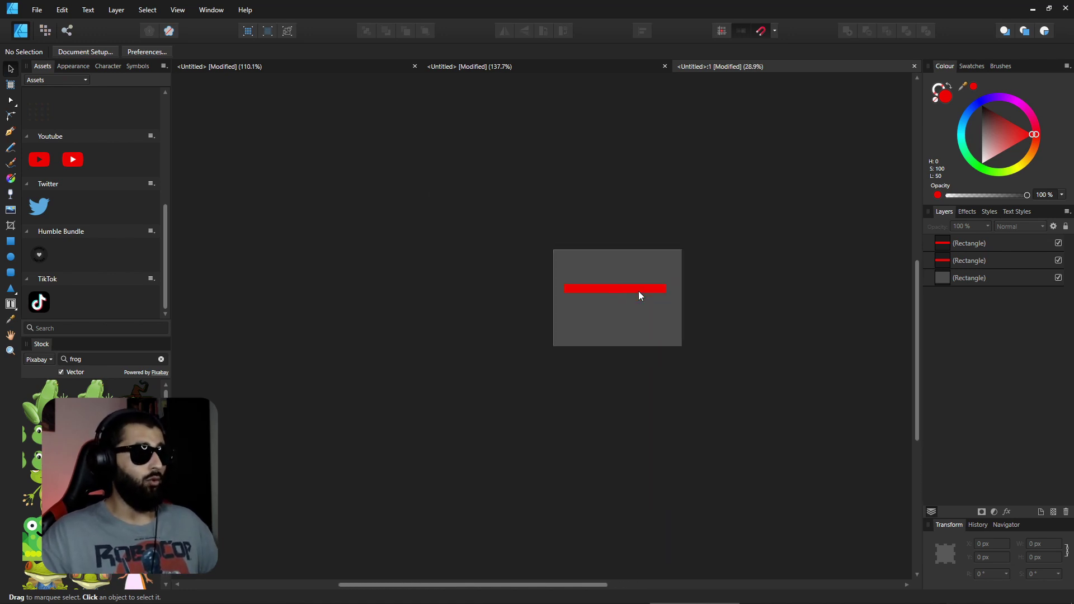
left_click_drag(726, 75, 475, 123)
left_click_drag(845, 106, 654, 213)
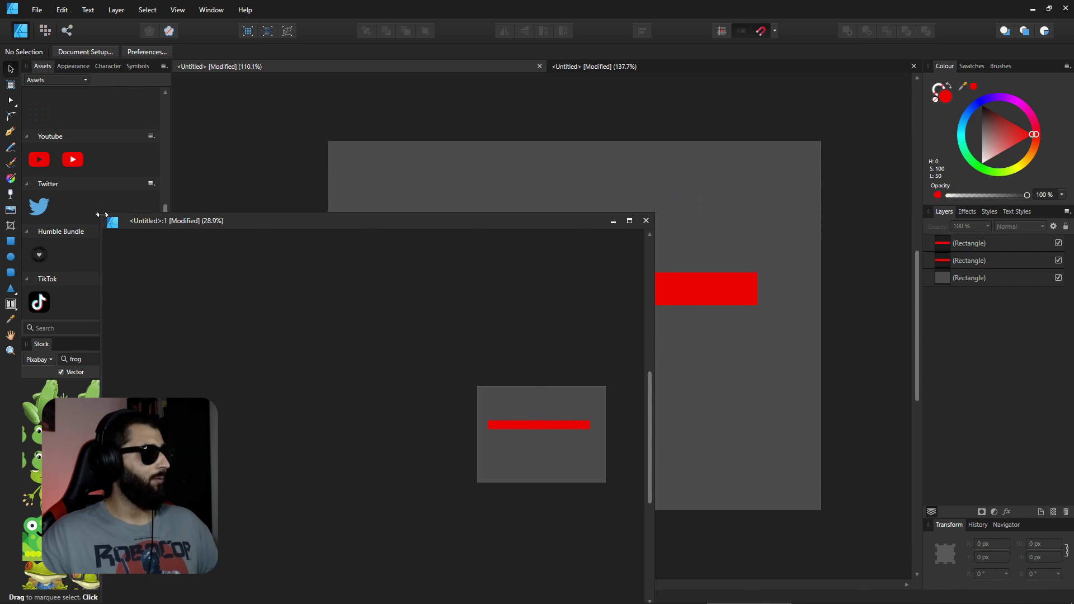
left_click_drag(96, 219, 405, 219)
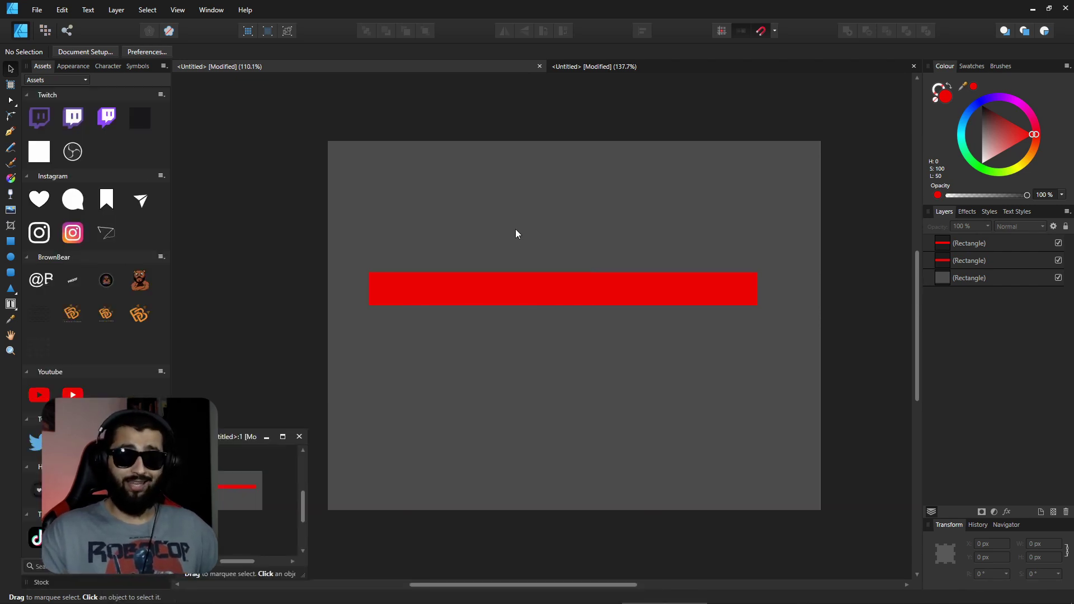
Drag the right red rectangle below the left one, and move the left rectangle down-left.
left_click(636, 293)
left_click_drag(644, 292, 665, 414)
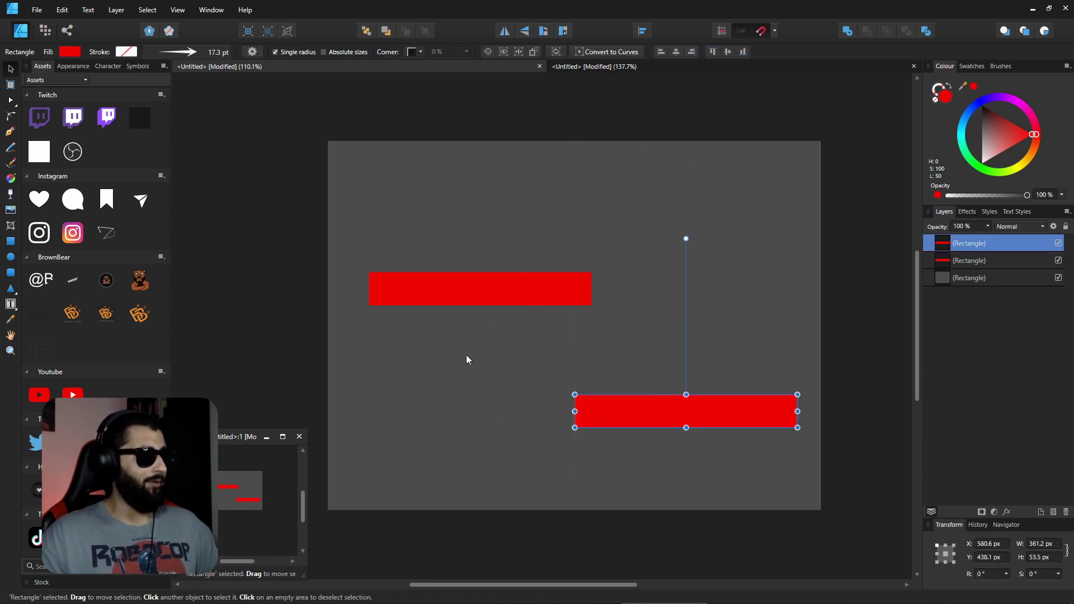
left_click(487, 296)
left_click_drag(456, 306, 416, 410)
left_click_drag(438, 352, 467, 247)
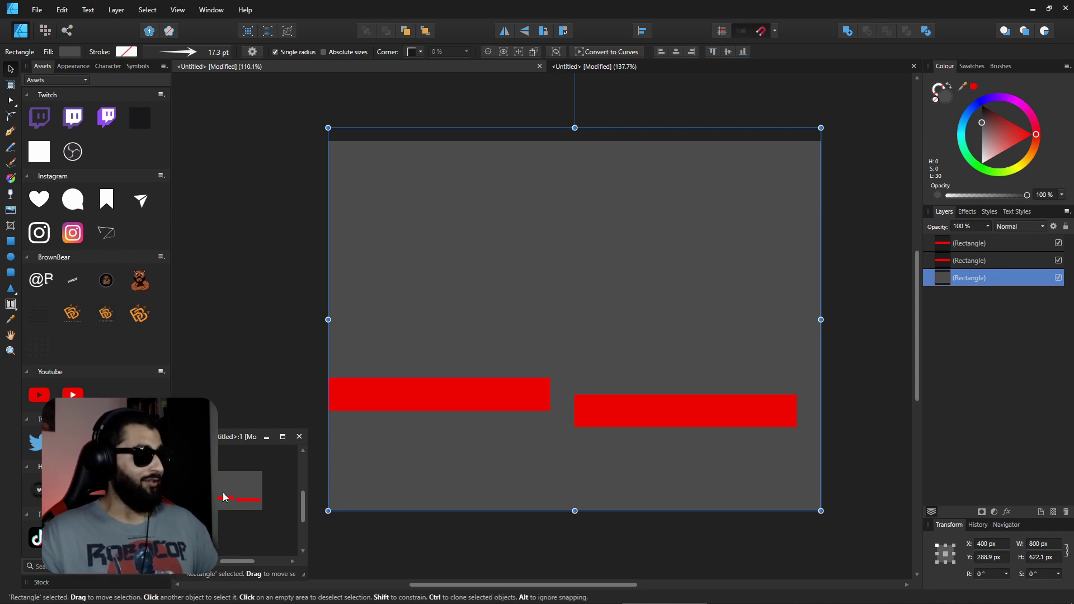
Reposition the rectangles, moving the left one up-right and nudging the right one up.
scroll(224, 497, "down", 2)
scroll(226, 496, "left", 2)
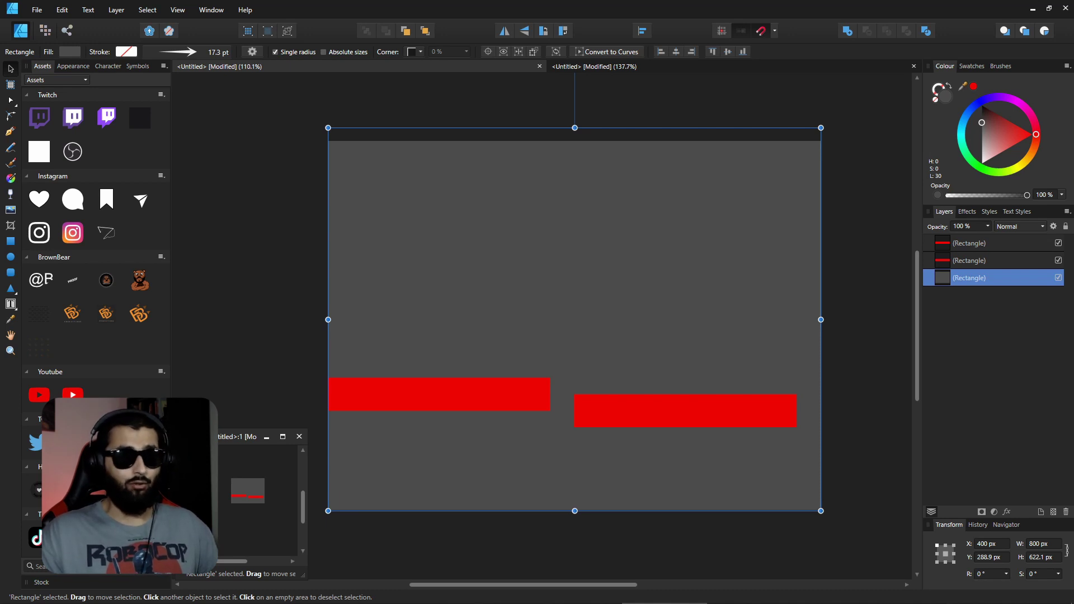
scroll(597, 379, "down", 5)
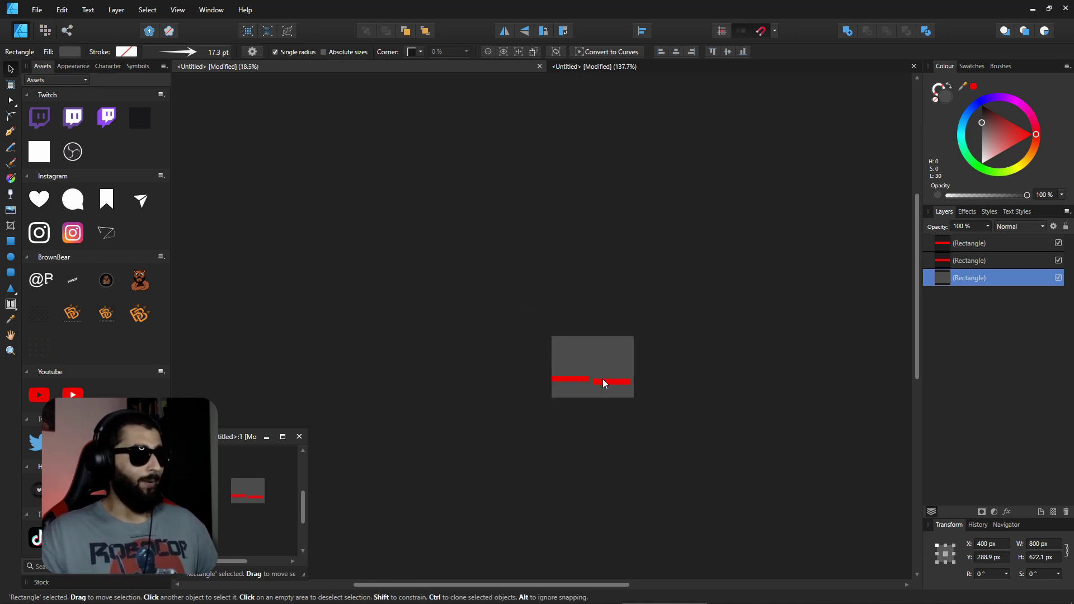
scroll(580, 384, "up", 5)
scroll(503, 360, "up", 2)
scroll(504, 360, "left", 2)
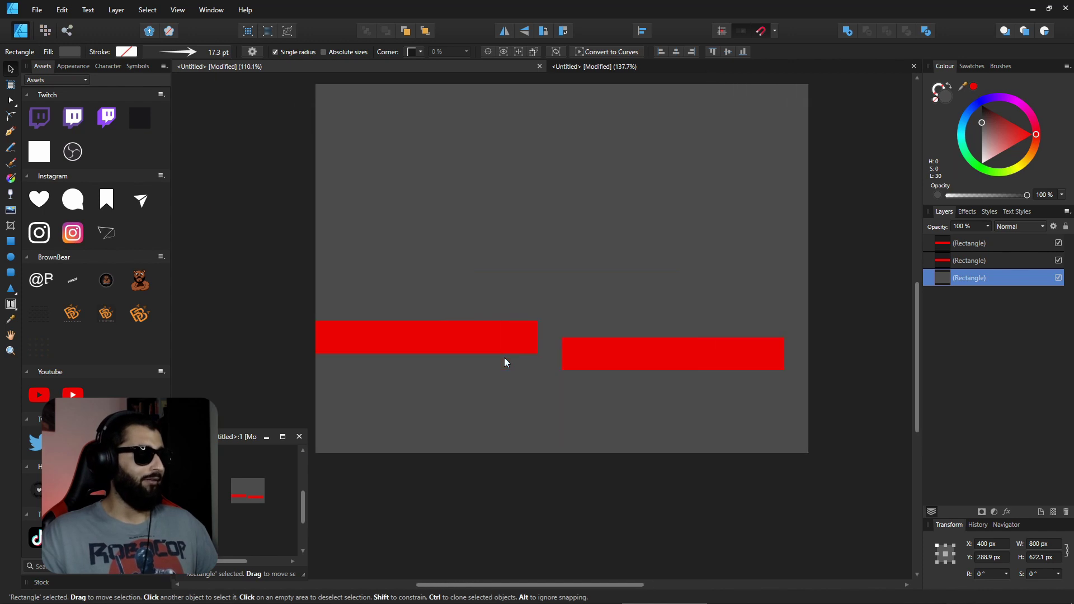
left_click_drag(496, 339, 616, 202)
left_click_drag(617, 342, 621, 270)
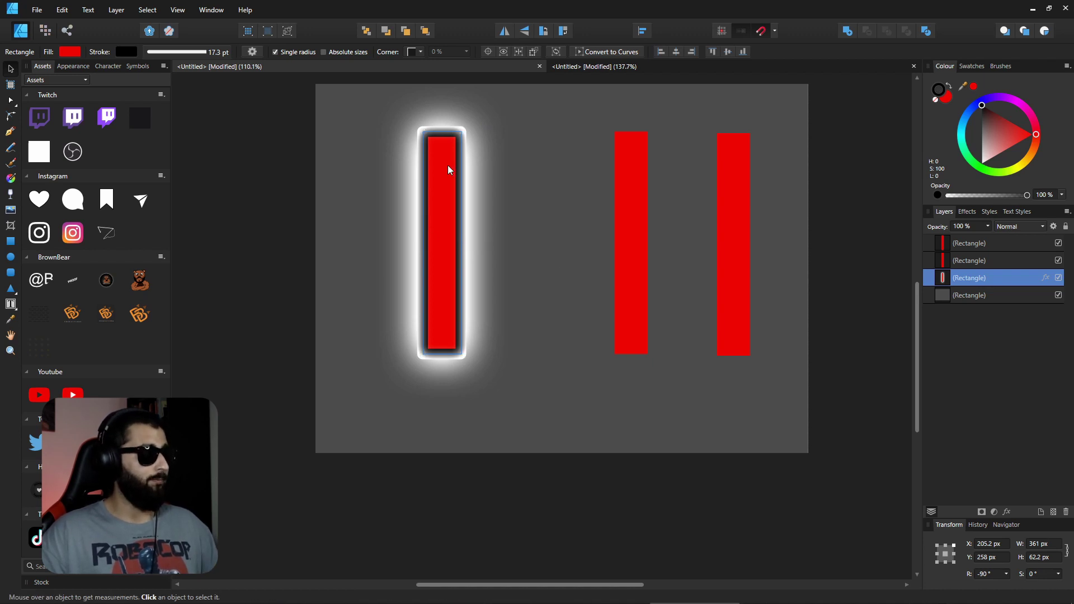
Paste the left bar's stroke and glow onto the middle bar, shift it left, then paste onto the right bar.
key("v")
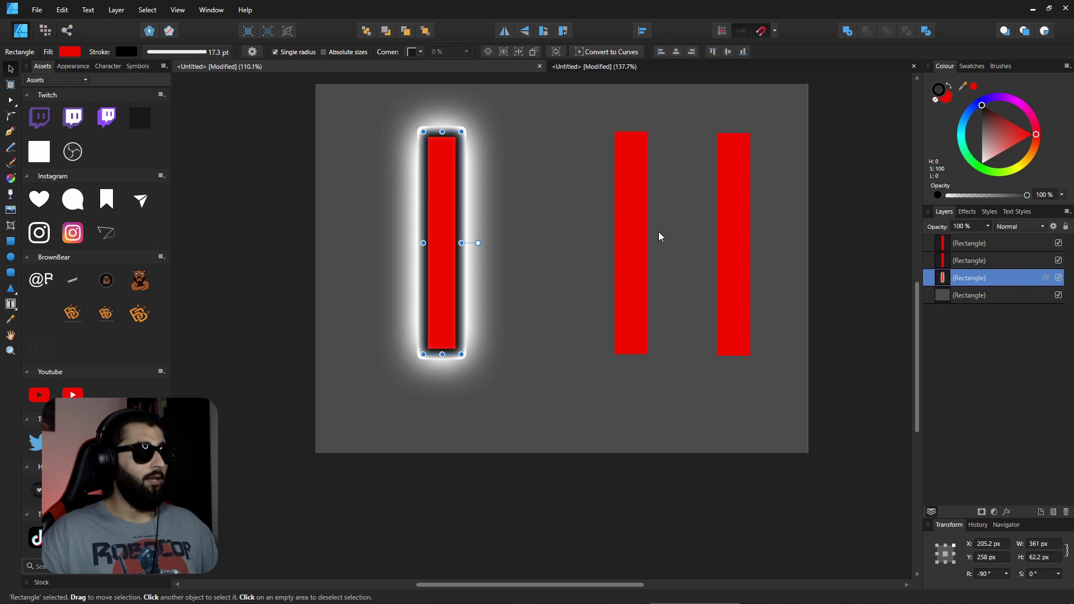
left_click(632, 218)
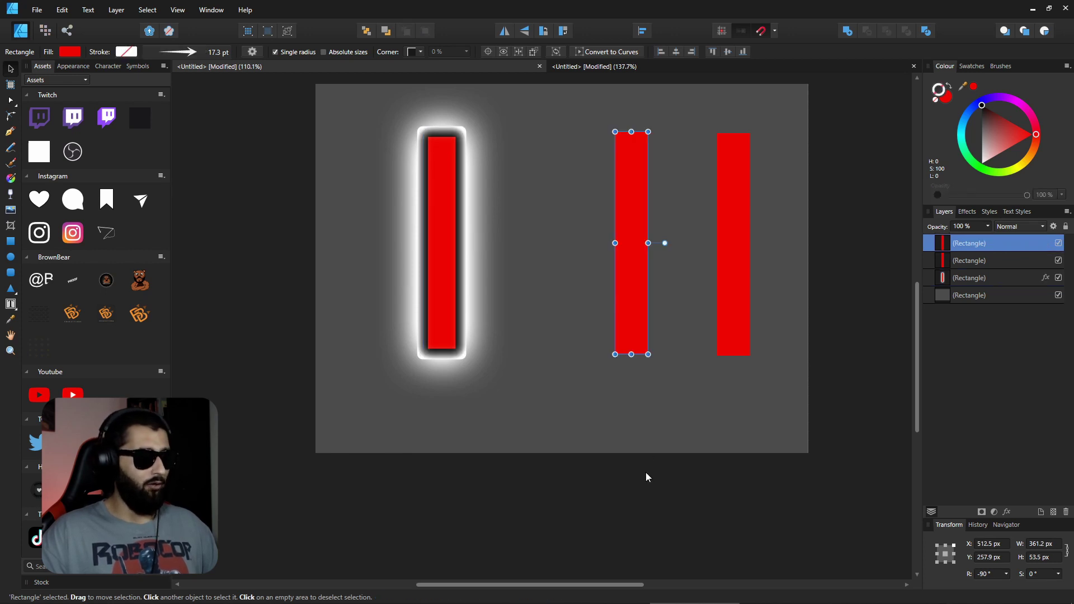
key("ctrl+shift+v")
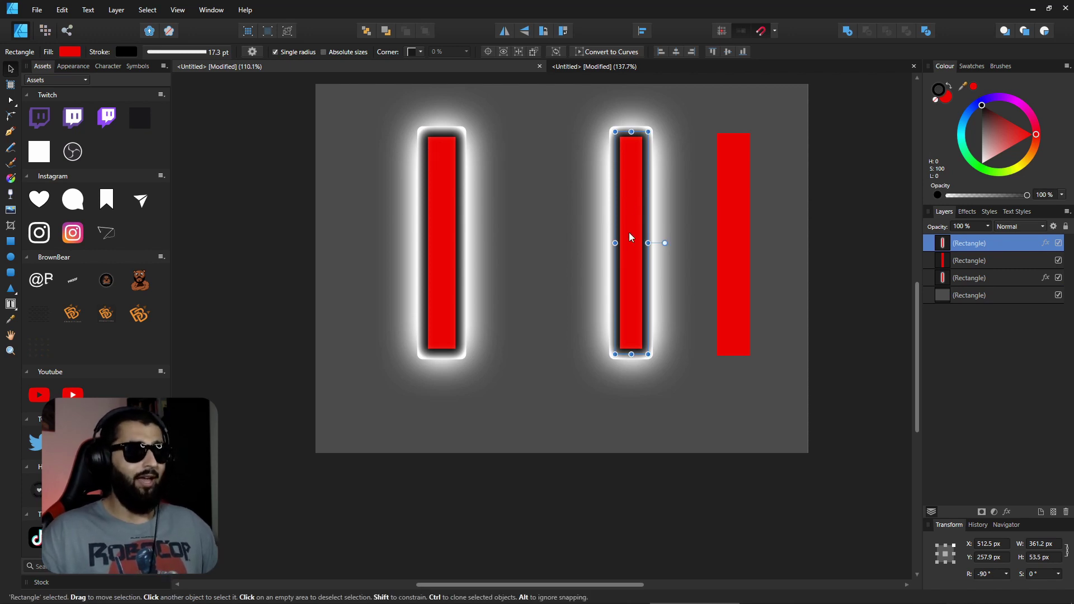
left_click_drag(631, 240, 587, 240)
left_click(727, 244)
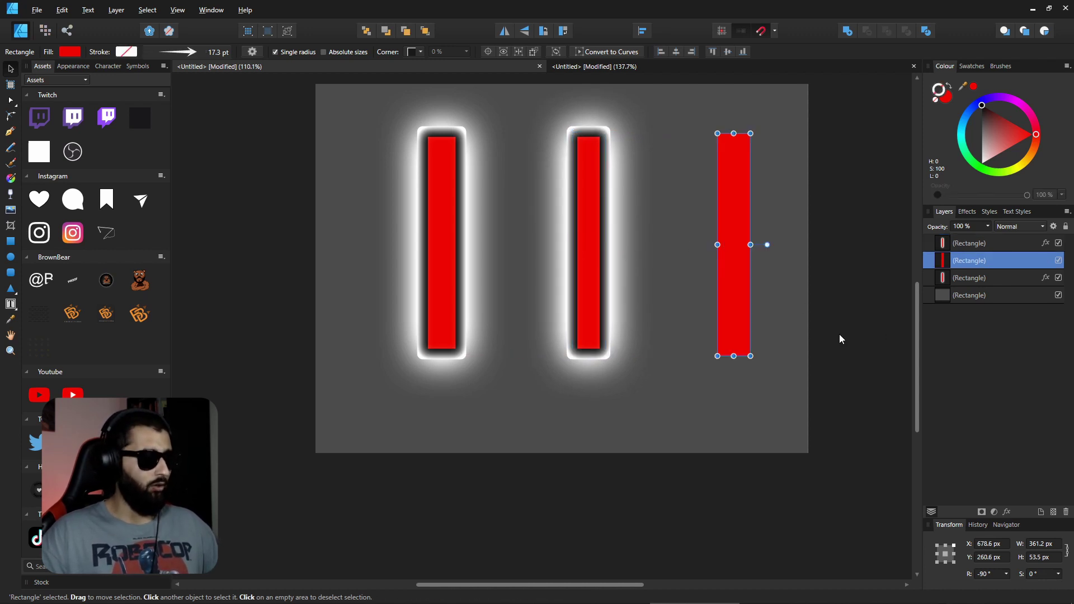
key("ctrl+shift+v")
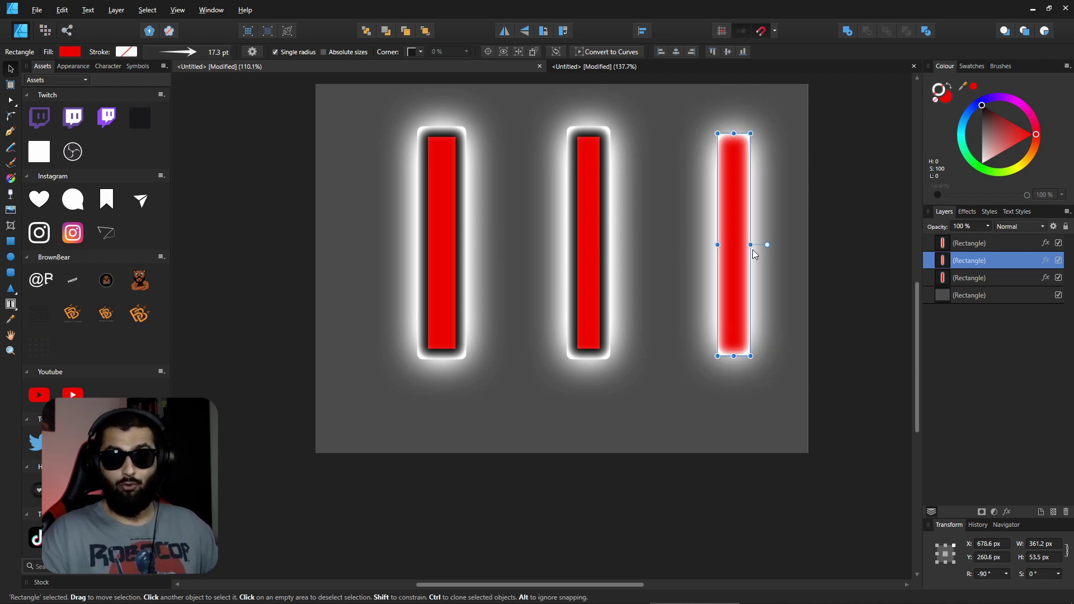
Show the Edit menu's Paste Style and Paste FX commands.
left_click(63, 16)
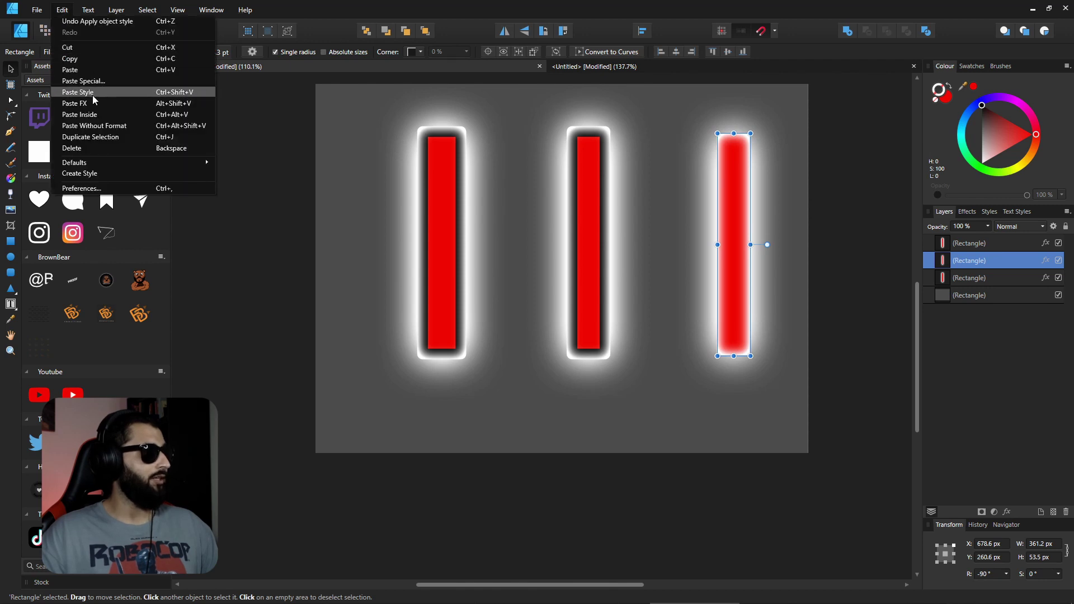